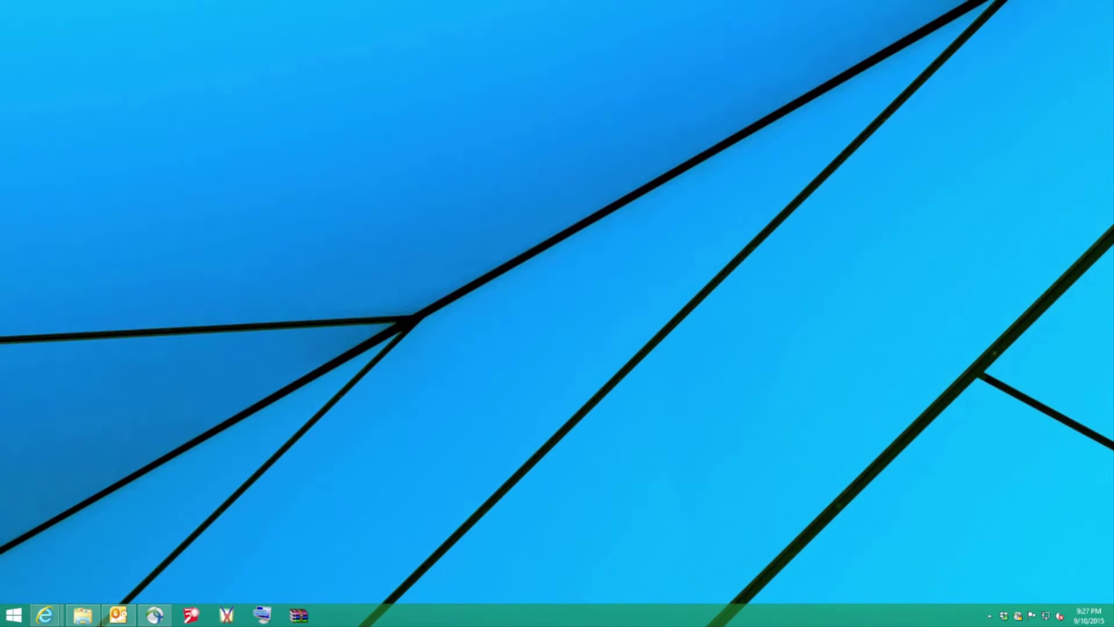
# Download a copy of EmployeeData from the PII folder of the SharePoint DemoData library.
pyautogui.moveTo(44, 614)
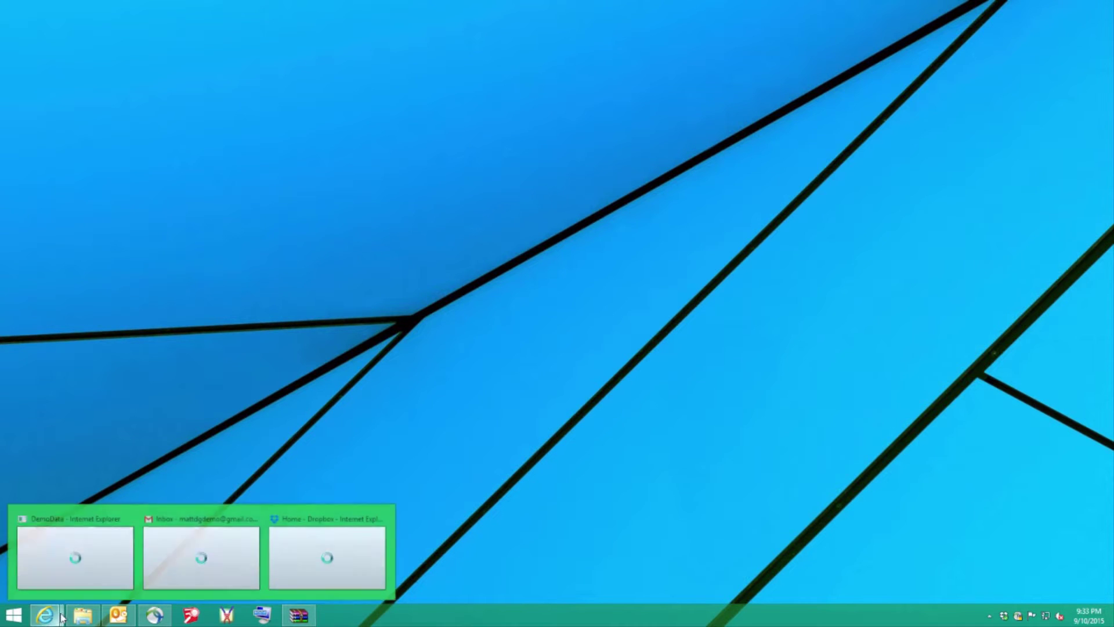
pyautogui.click(323, 569)
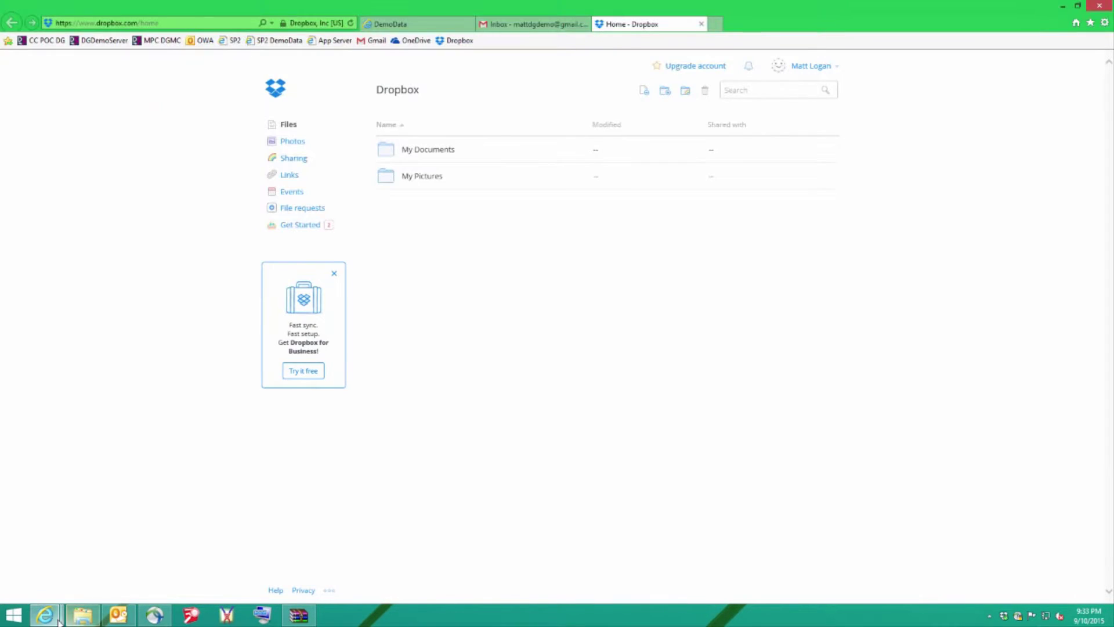
pyautogui.click(49, 580)
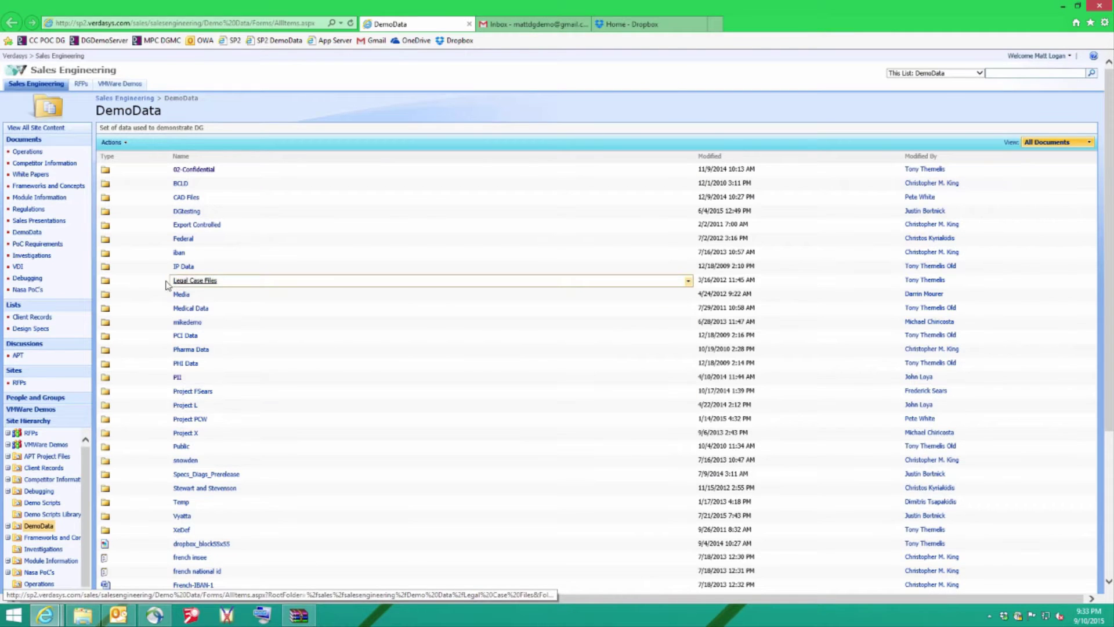
pyautogui.click(177, 378)
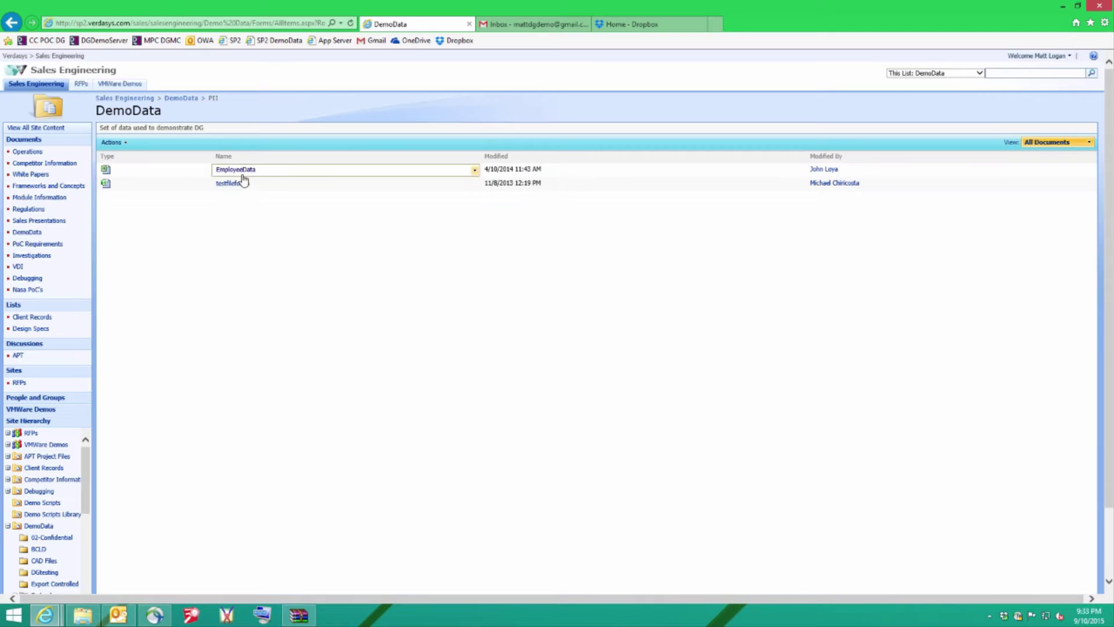
pyautogui.click(474, 170)
pyautogui.moveTo(464, 197)
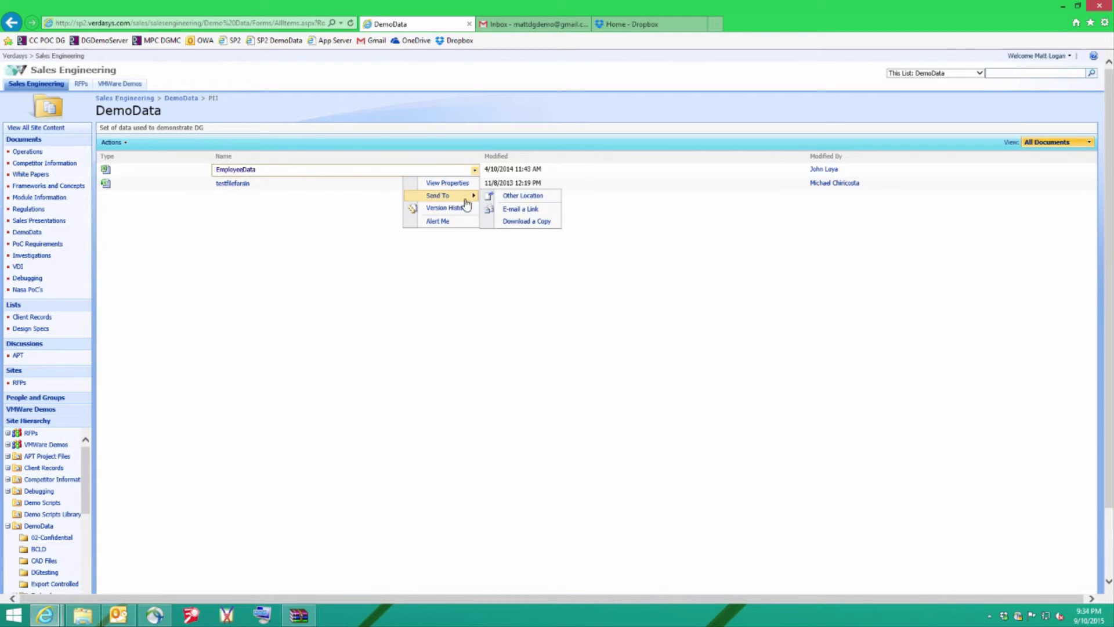
pyautogui.click(542, 225)
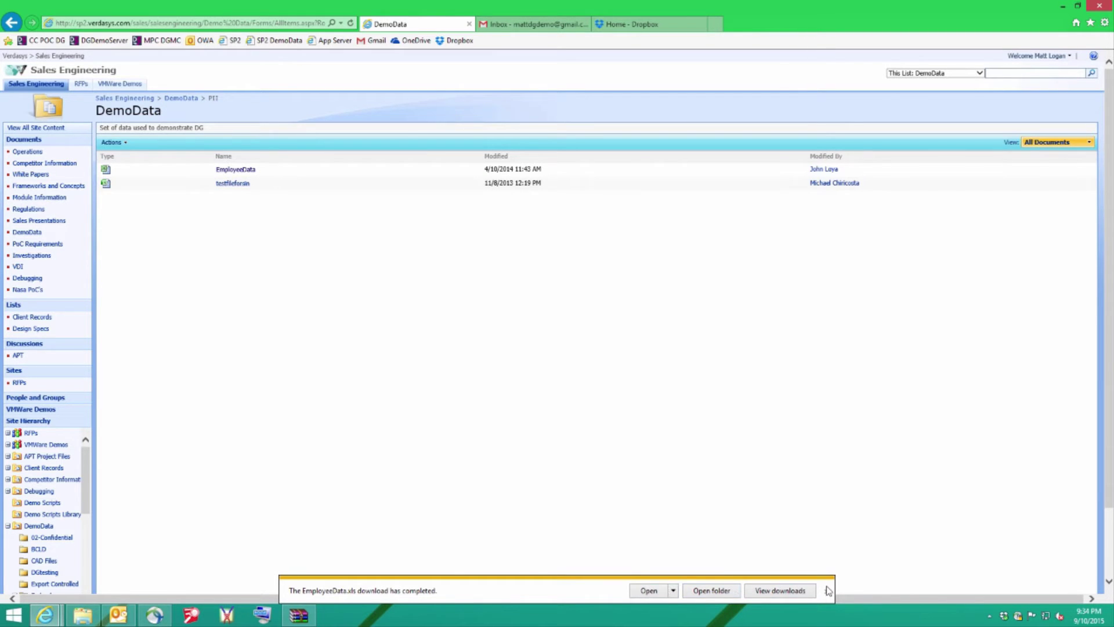
# Dismiss the download notice and select EmployeeData.xls in the Downloads folder.
pyautogui.click(827, 590)
pyautogui.click(83, 615)
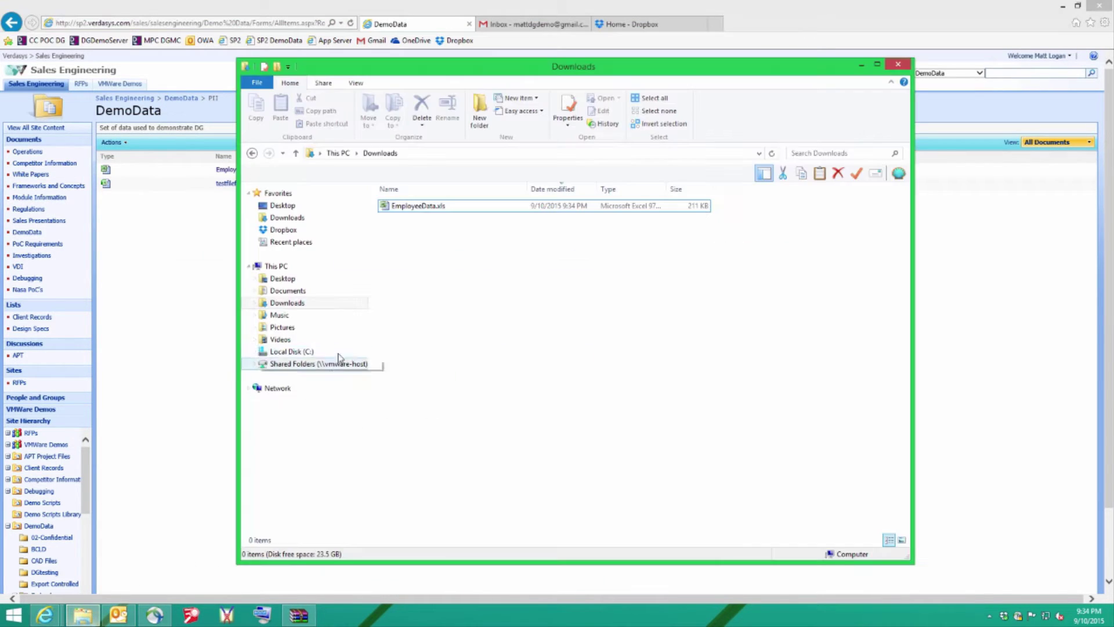
pyautogui.click(419, 207)
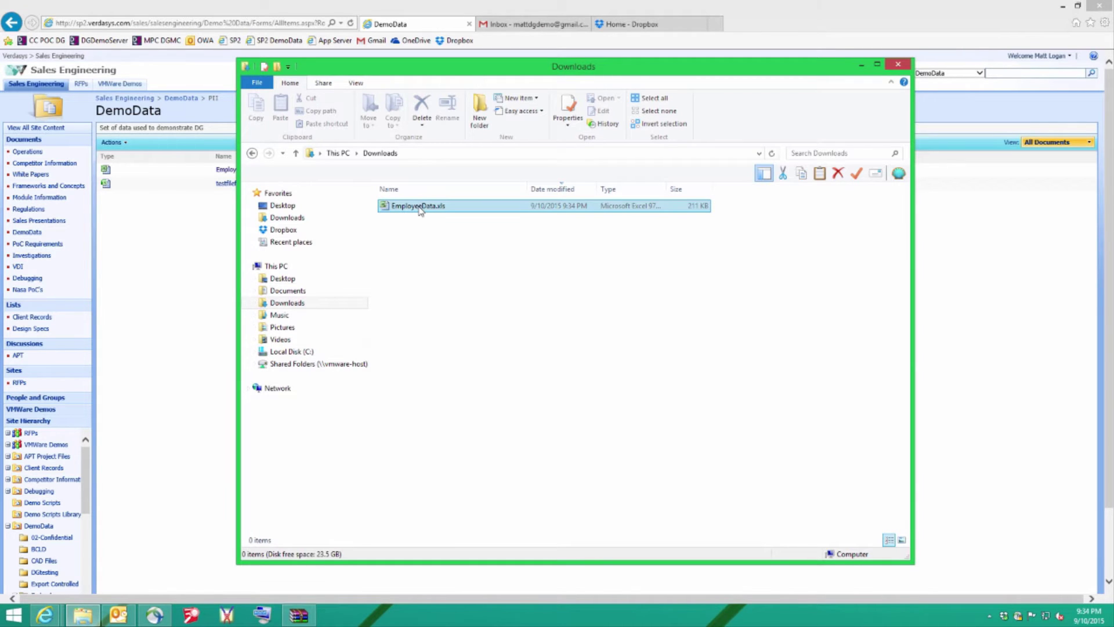
pyautogui.click(420, 208)
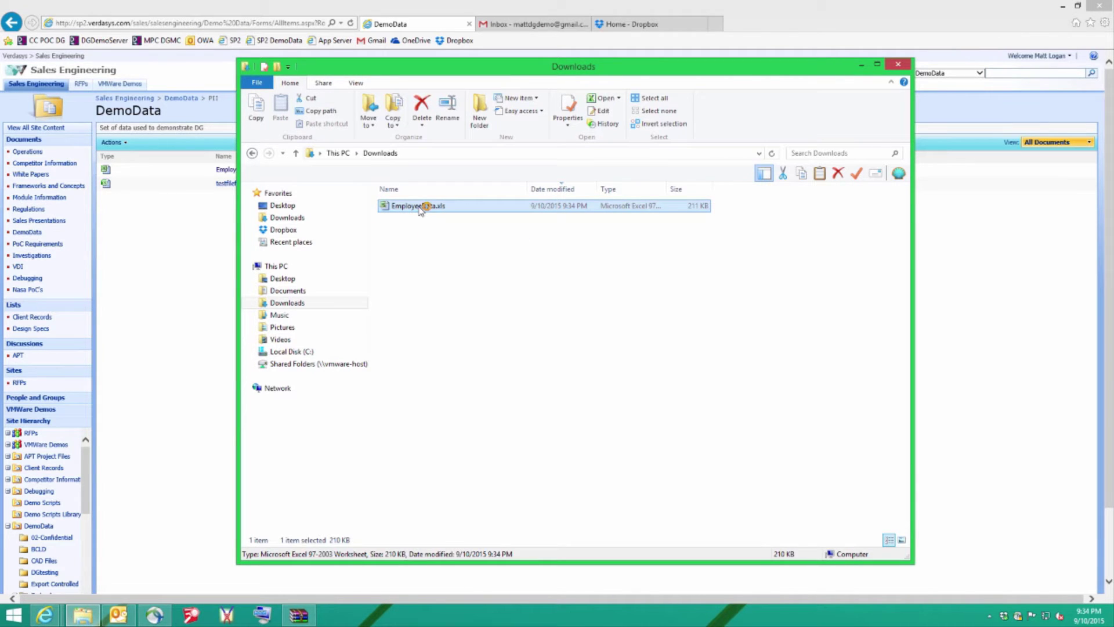
# Open EmployeeData.xls in Excel Protected View and scroll through the names, SSNs and addresses.
pyautogui.doubleClick(420, 207)
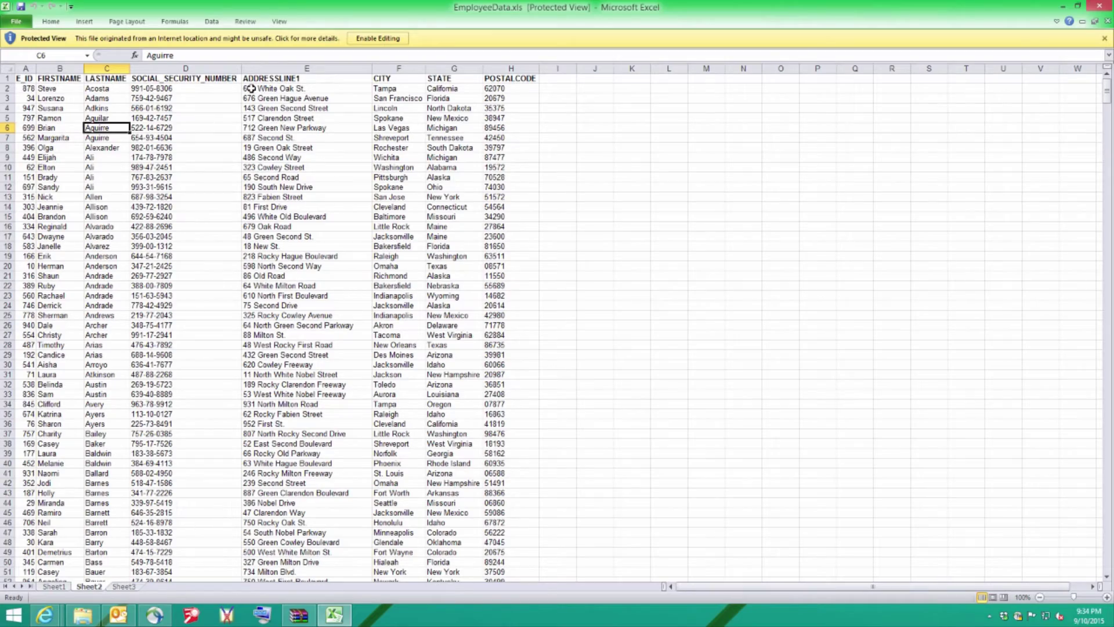
pyautogui.scroll(-5, 528, 321)
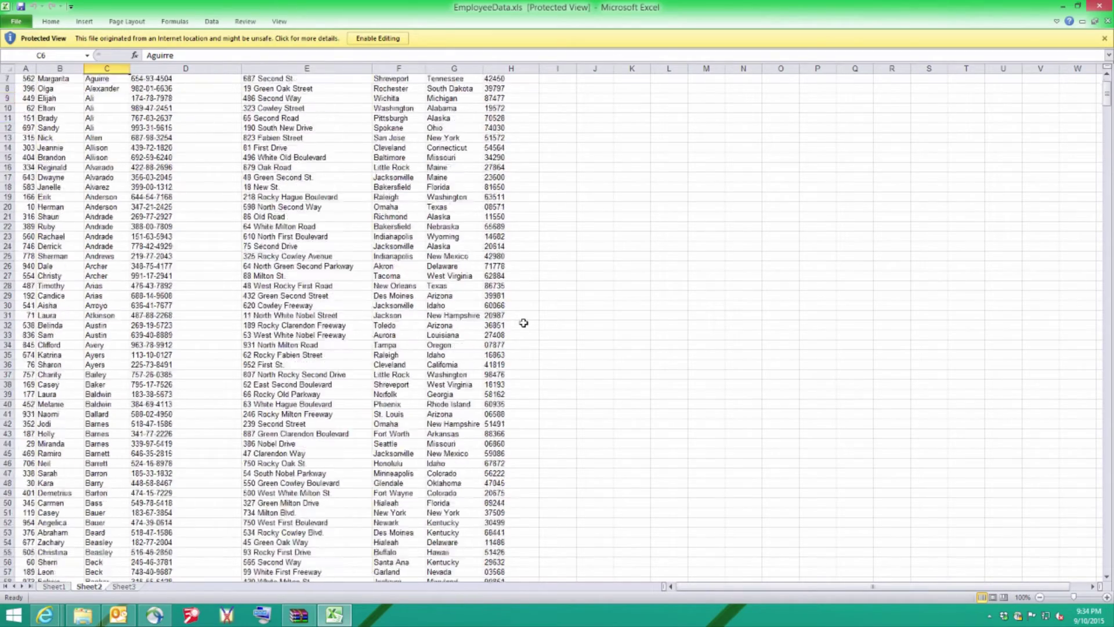
pyautogui.scroll(5, 524, 322)
pyautogui.scroll(-20, 524, 322)
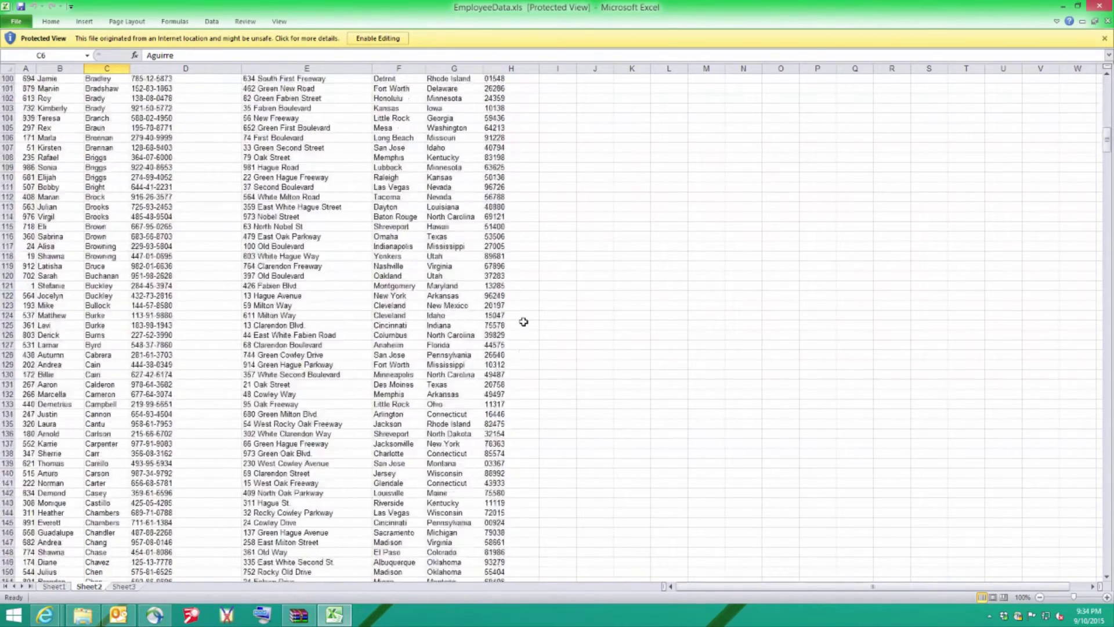
# Close Excel and rename EmployeeData.xls to picture.jpg.
pyautogui.click(1099, 6)
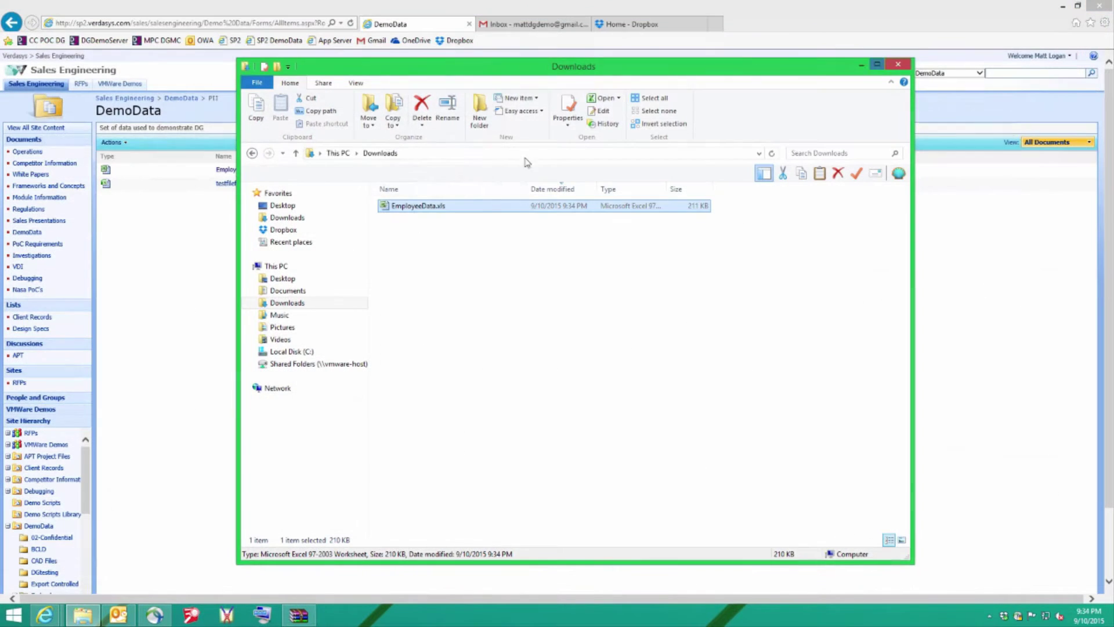
pyautogui.click(410, 208)
pyautogui.click(422, 207)
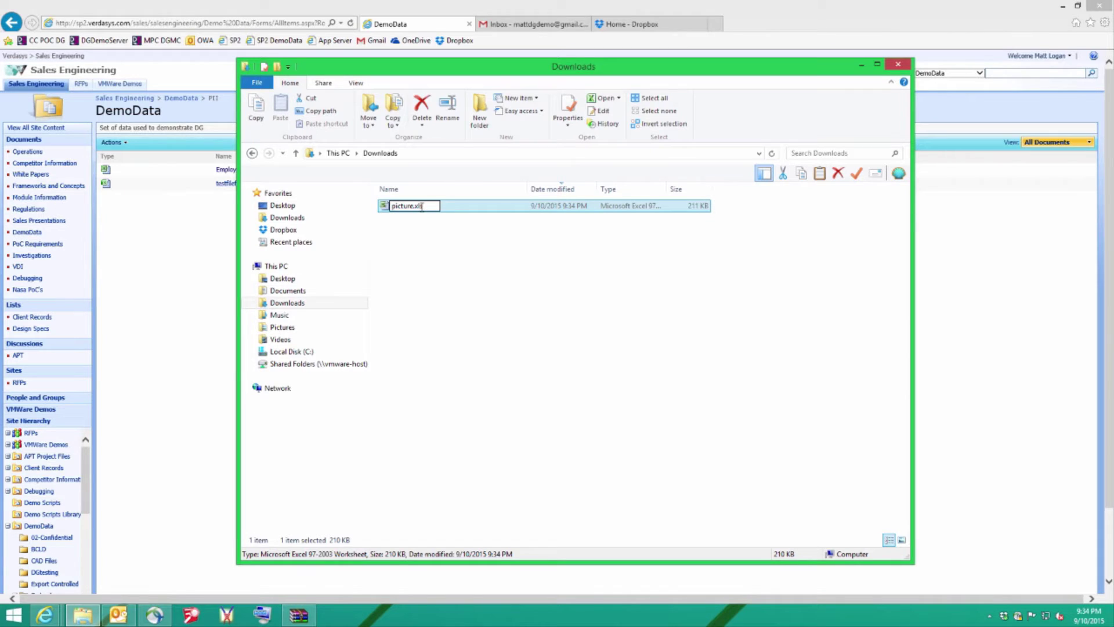
pyautogui.press('BackSpace')
pyautogui.press('BackSpace')
pyautogui.press('BackSpace')
pyautogui.write('jpg')
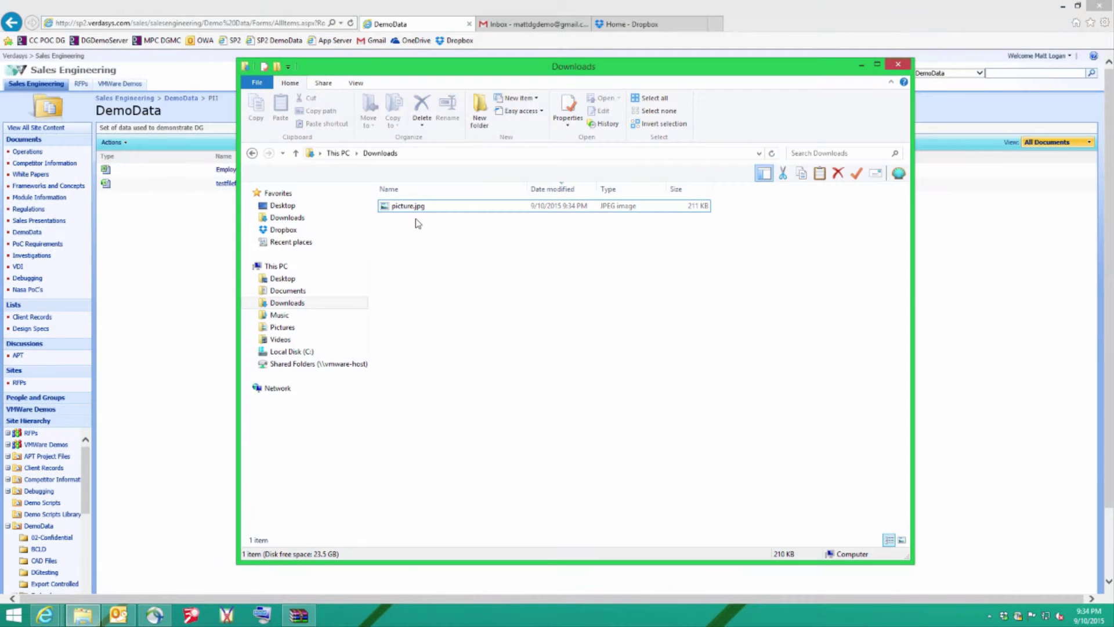
# Move picture.jpg into Pictures and add it with the six car photos to a RAR archive.
pyautogui.click(410, 211)
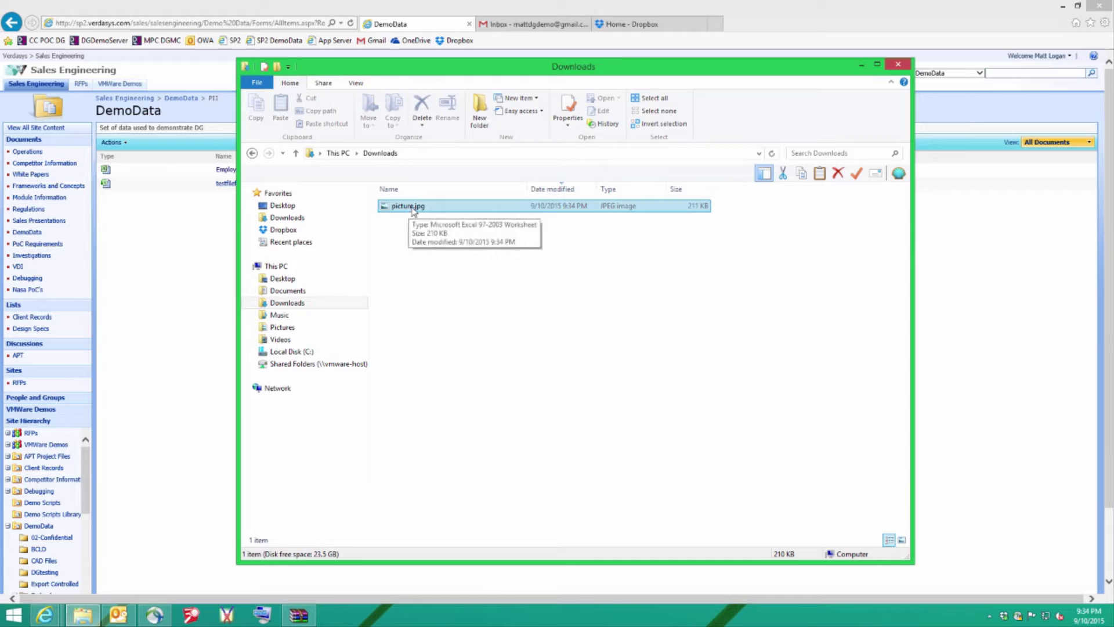
pyautogui.moveTo(409, 210); pyautogui.dragTo(284, 329)
pyautogui.click(284, 329)
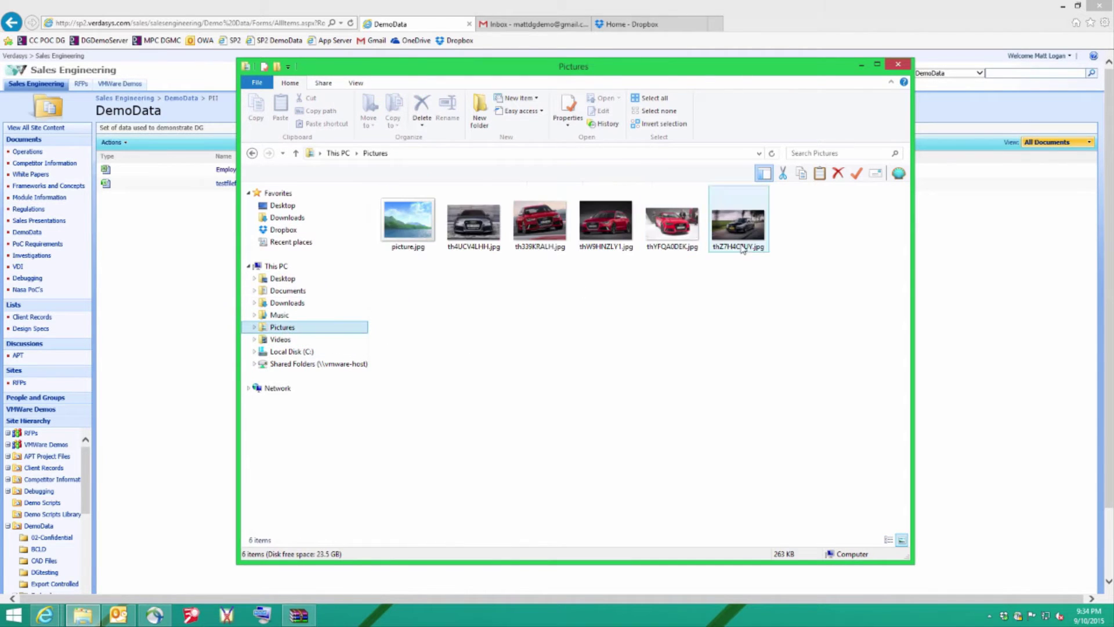
pyautogui.moveTo(817, 329); pyautogui.dragTo(381, 216)
pyautogui.rightClick(400, 220)
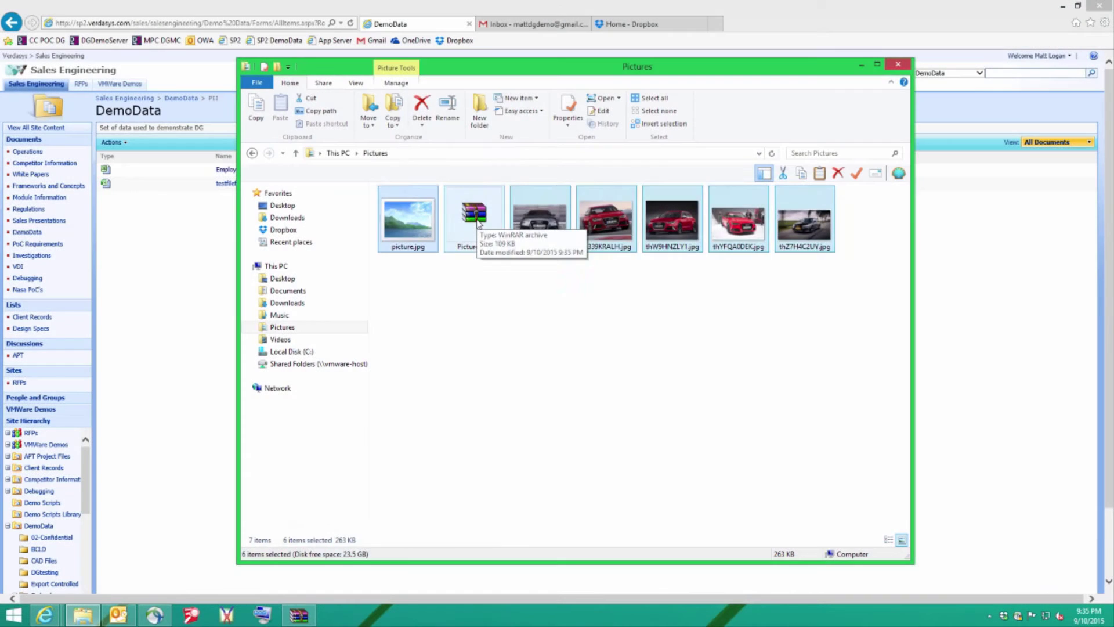
# Open Pictures.rar in WinRAR and dismiss the licence reminder.
pyautogui.doubleClick(476, 224)
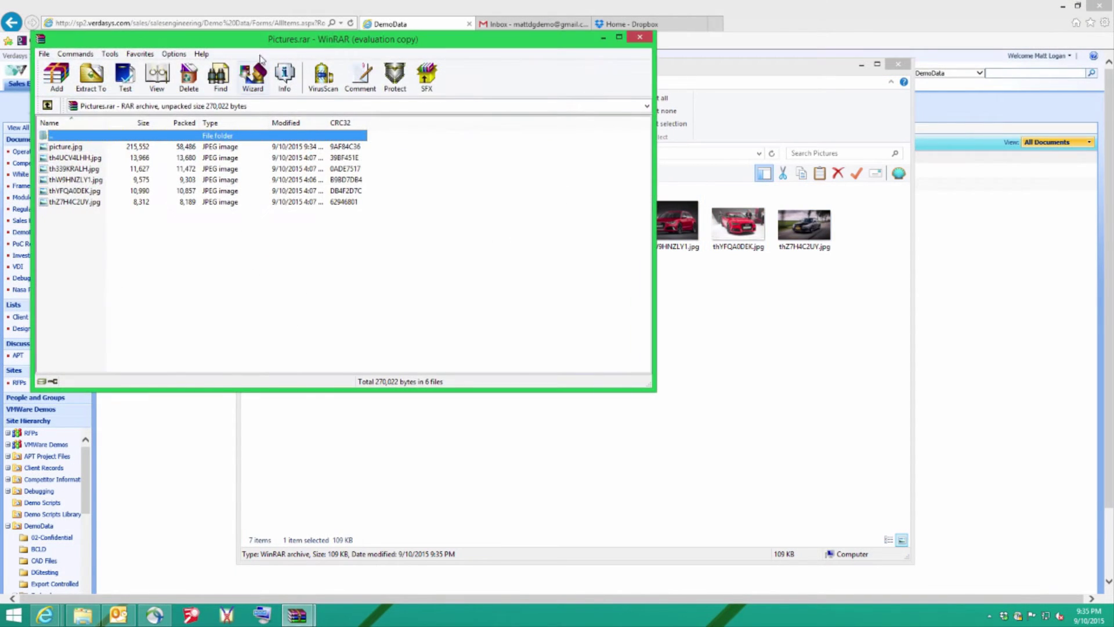
pyautogui.moveTo(258, 47); pyautogui.dragTo(454, 120)
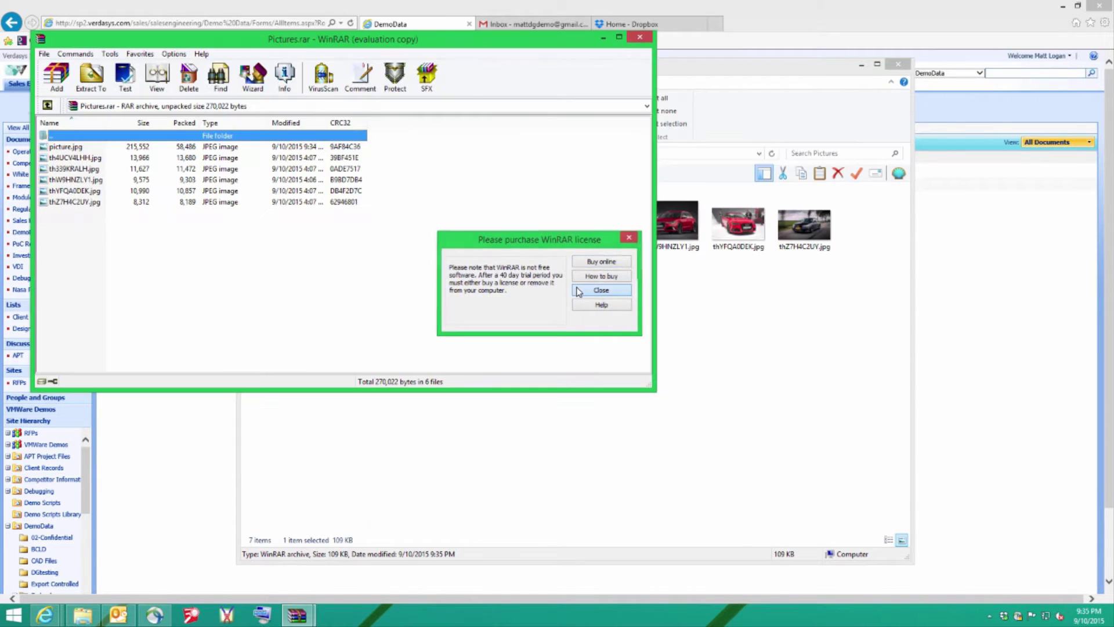
pyautogui.click(580, 290)
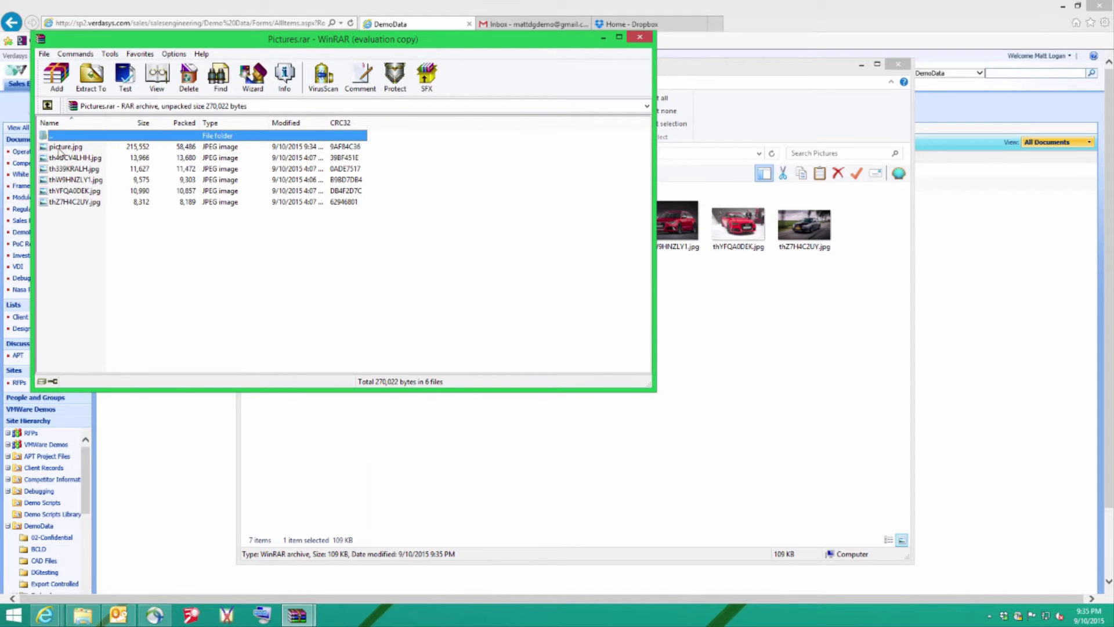
pyautogui.click(59, 148)
# Set a default archive password in WinRAR and close the archive.
pyautogui.click(44, 54)
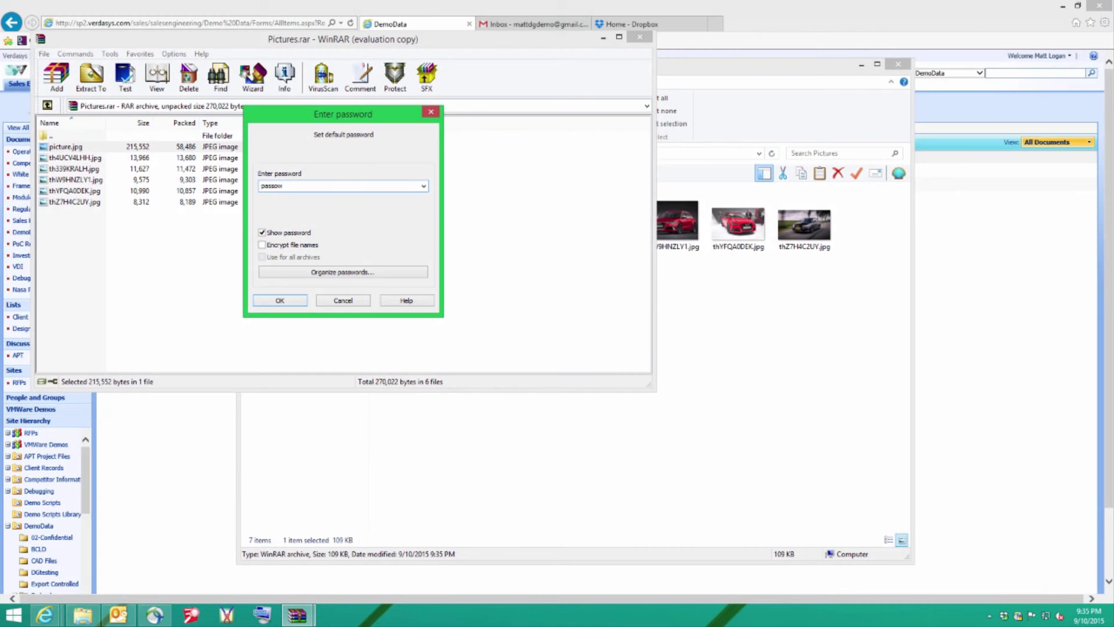
pyautogui.press('BackSpace')
pyautogui.click(279, 303)
pyautogui.click(279, 301)
pyautogui.click(639, 37)
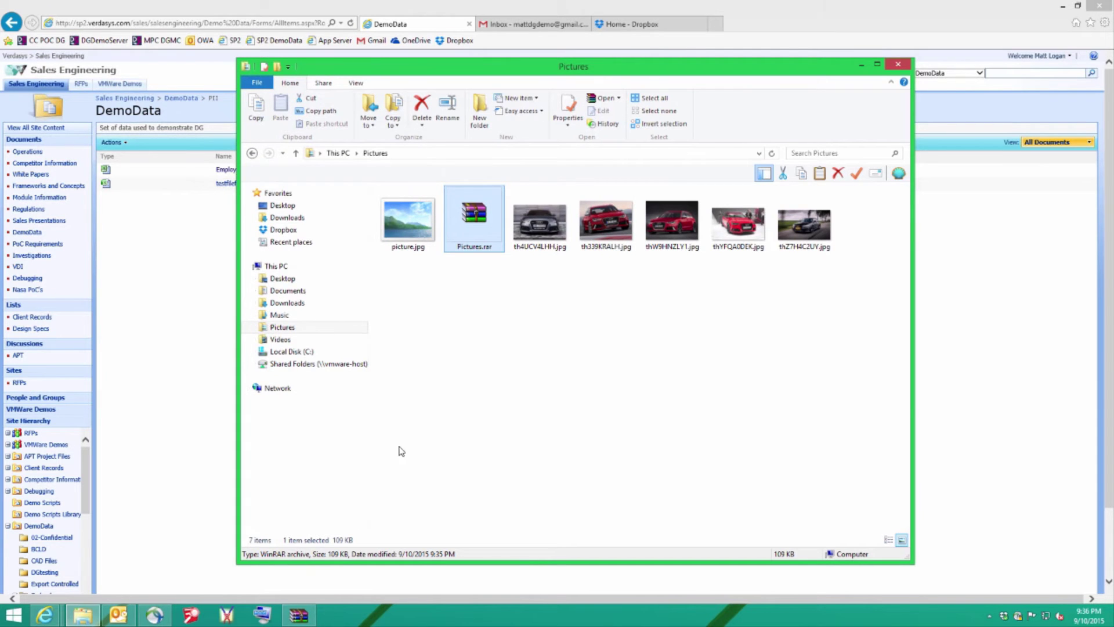
# Open Pictures.rar in the hex editor and delete its first 303 header bytes.
pyautogui.click(227, 614)
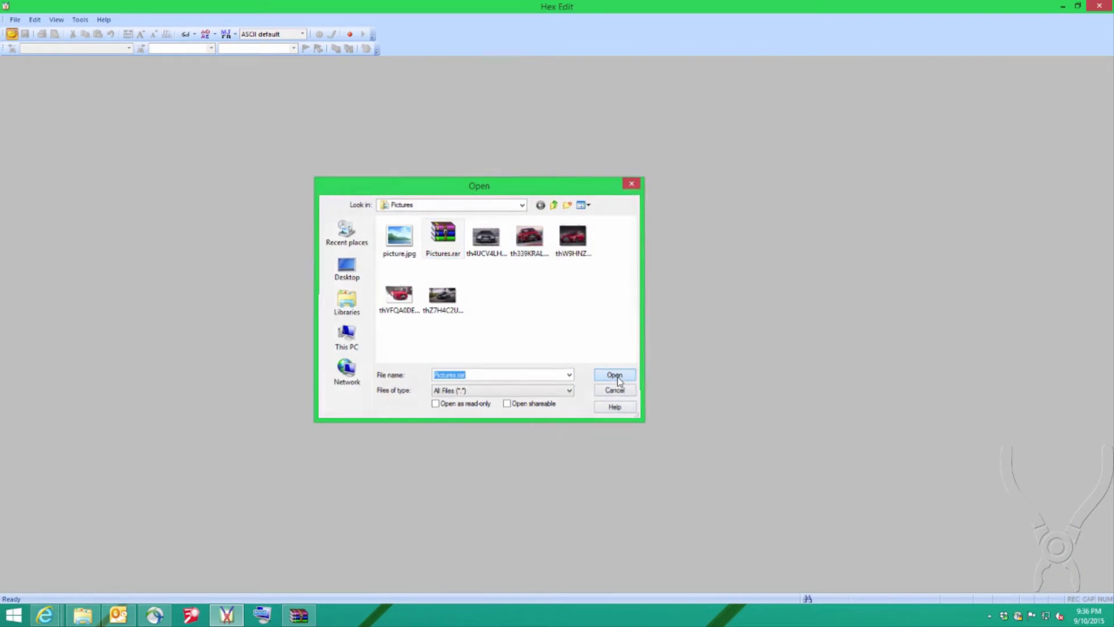
pyautogui.click(616, 376)
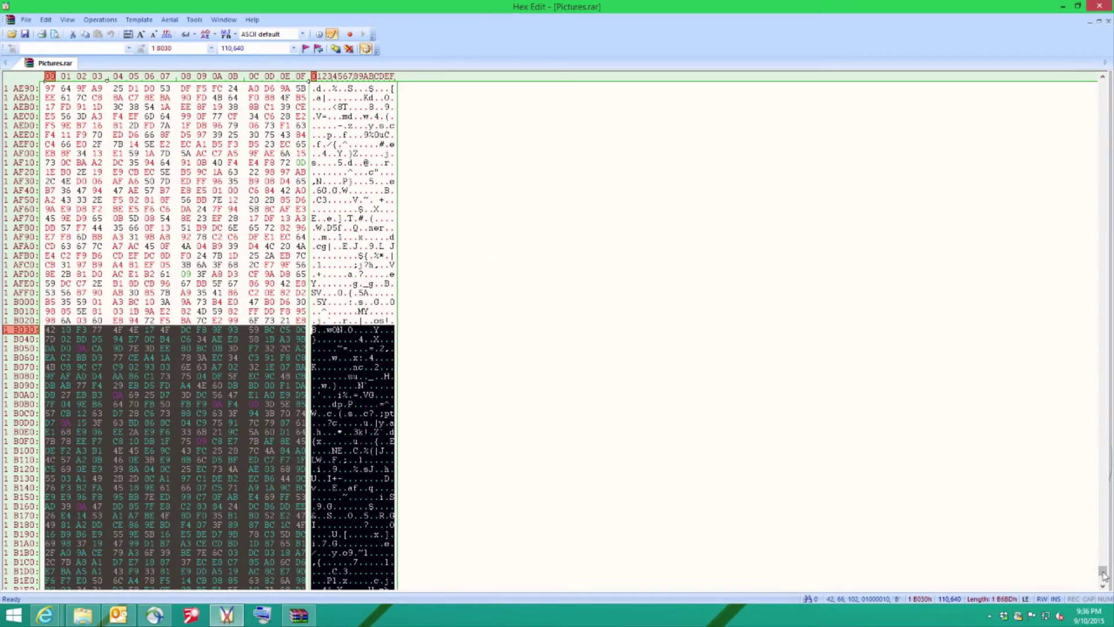
pyautogui.scroll(-1, 1095, 576)
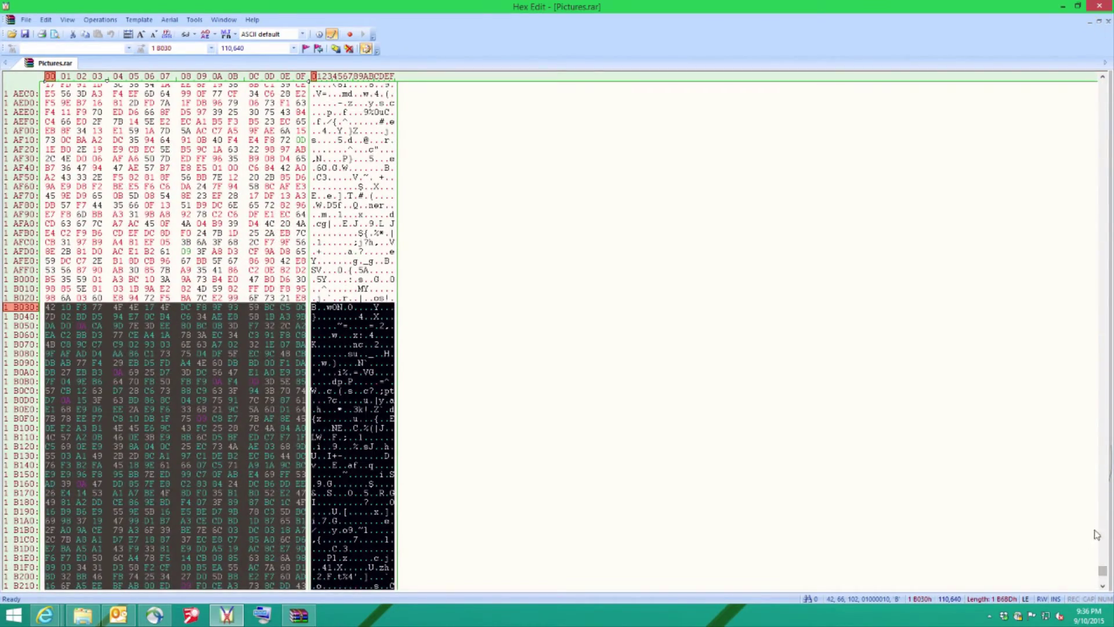
pyautogui.moveTo(1102, 570); pyautogui.dragTo(1104, 83)
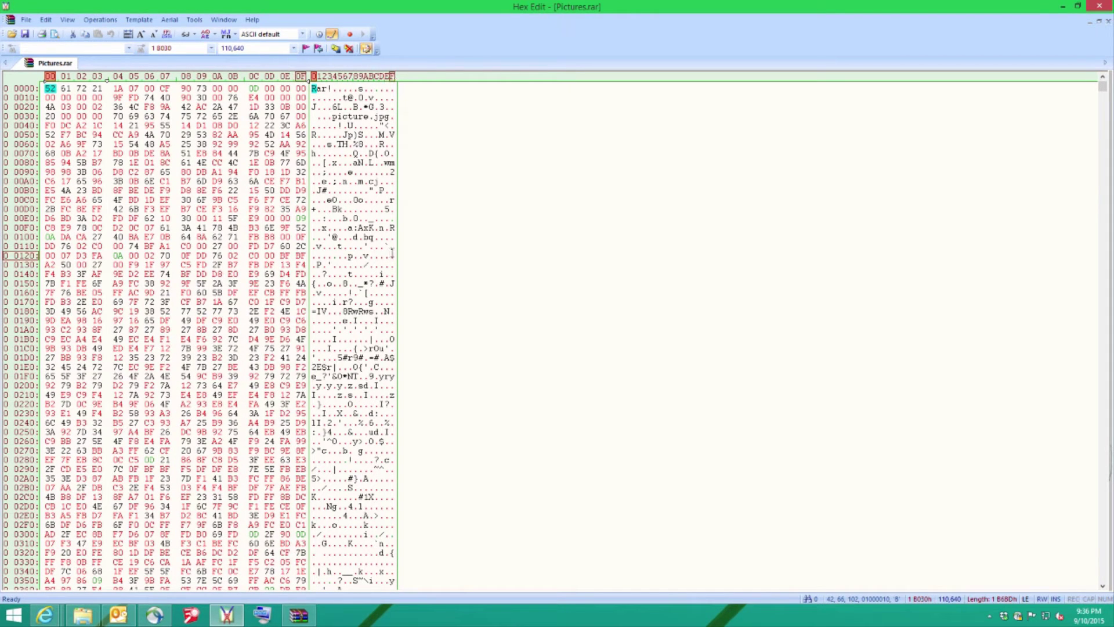
pyautogui.keyDown('shift'); pyautogui.click(392, 253); pyautogui.keyUp('shift')
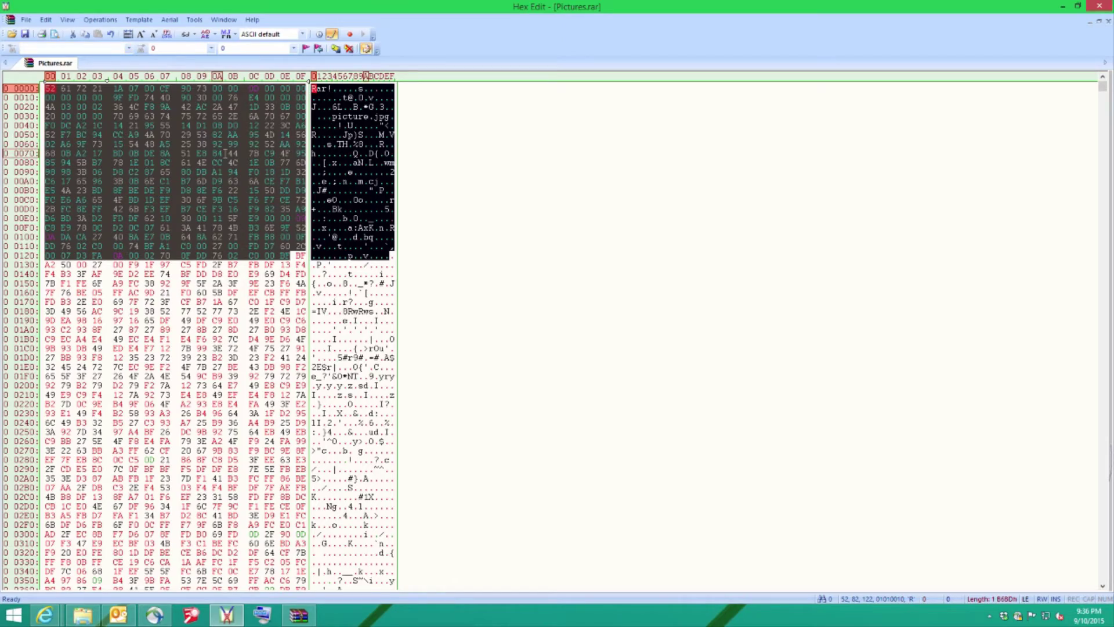
pyautogui.press('Delete')
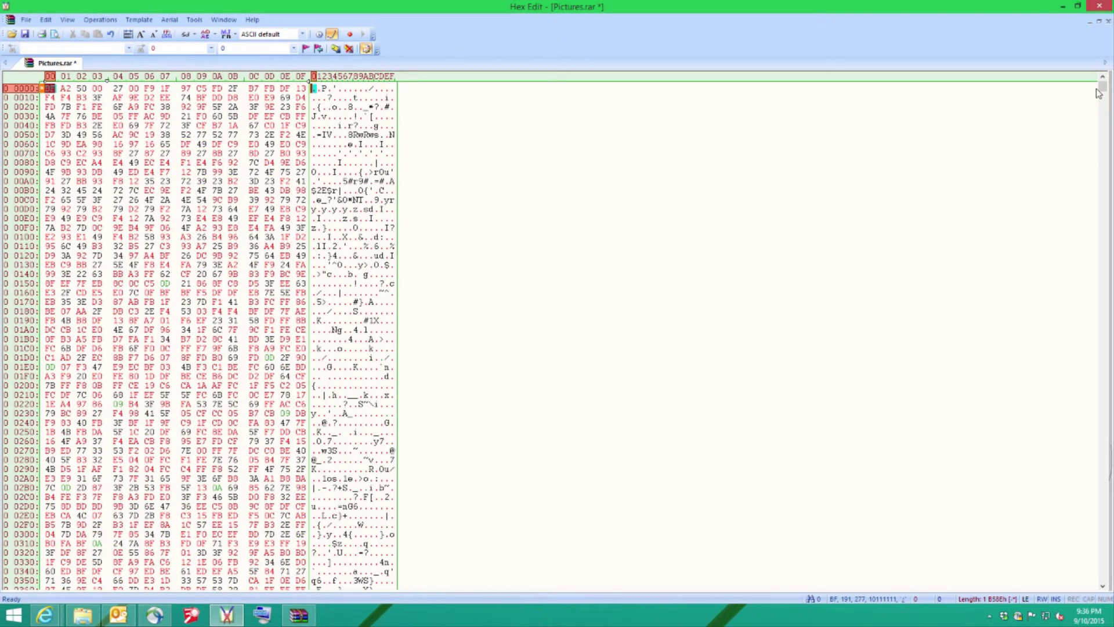
# Delete every byte from offset 1B490 to the end and save Pictures.rar on closing.
pyautogui.moveTo(1102, 87); pyautogui.dragTo(1102, 577)
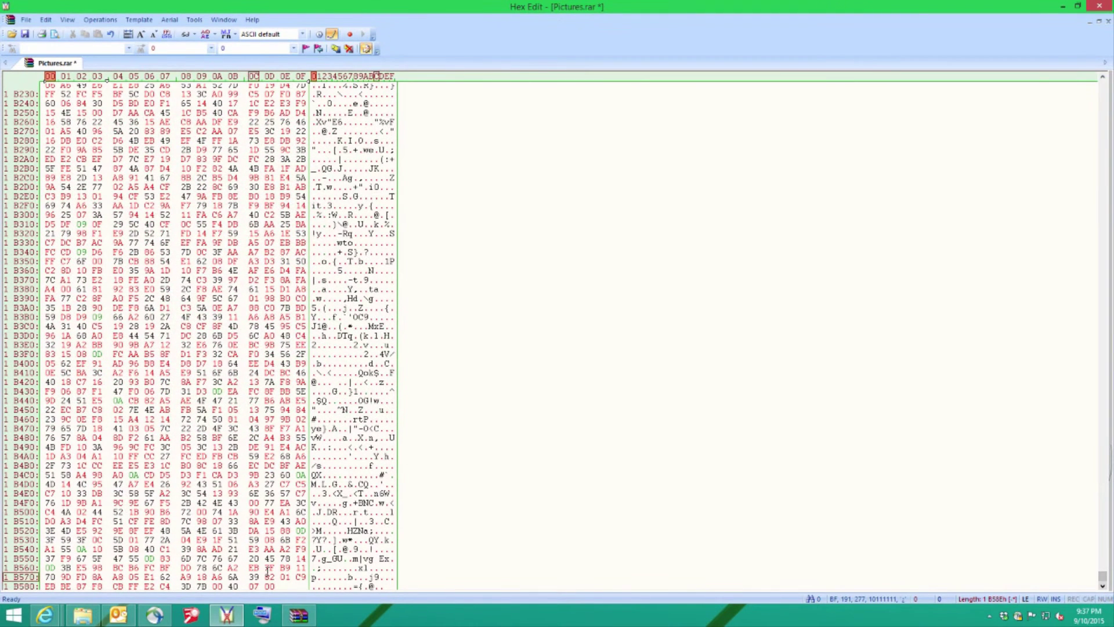
pyautogui.moveTo(22, 586); pyautogui.dragTo(22, 447)
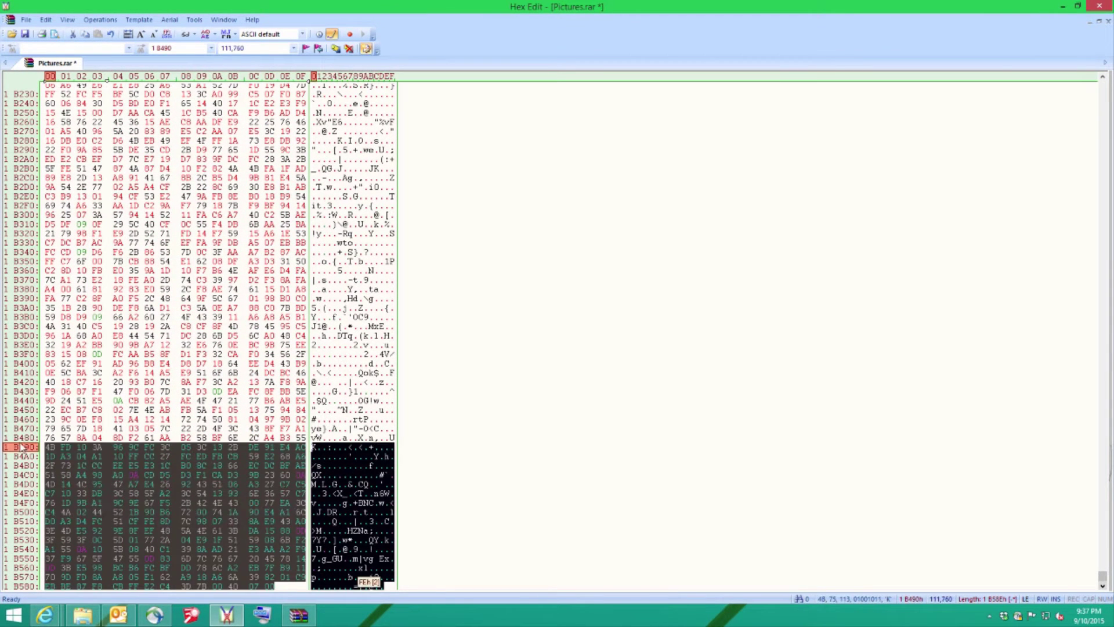
pyautogui.press('Delete')
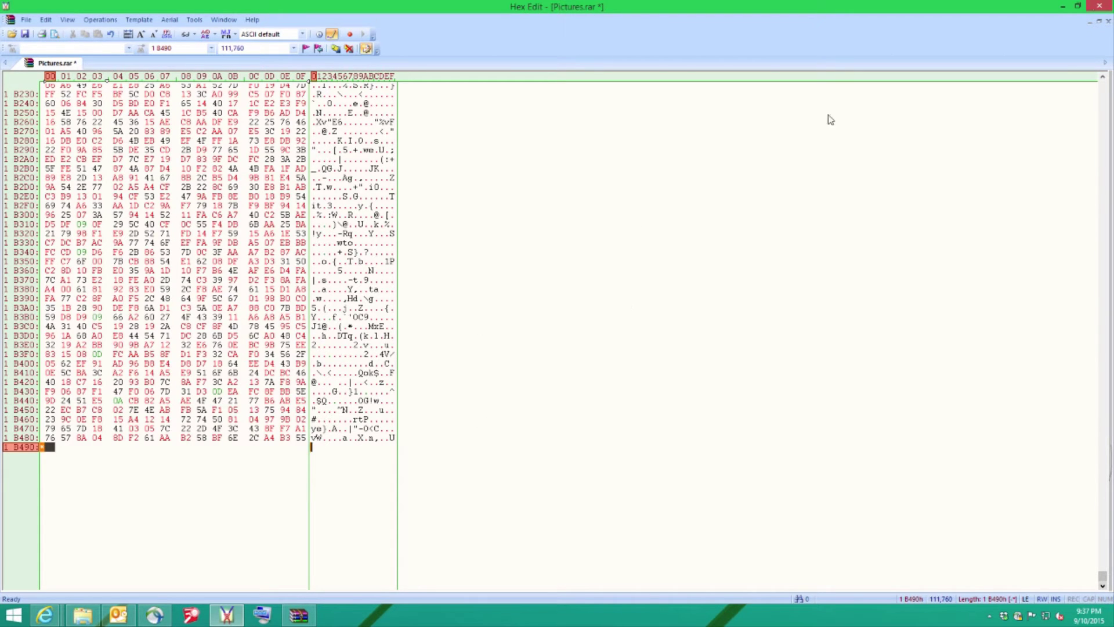
pyautogui.click(1100, 6)
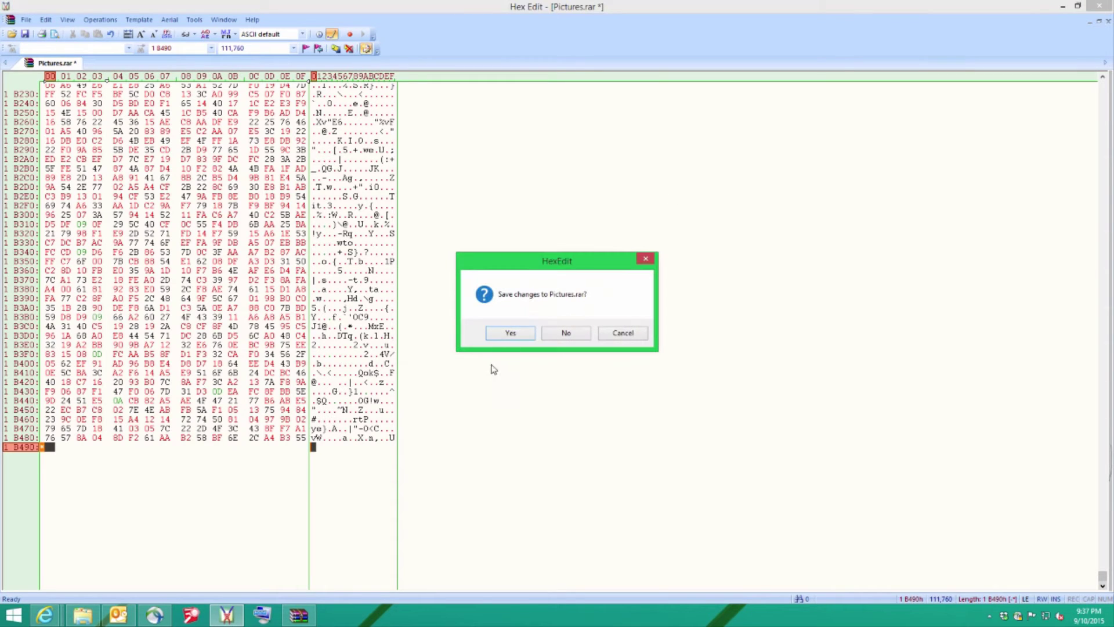
pyautogui.click(499, 332)
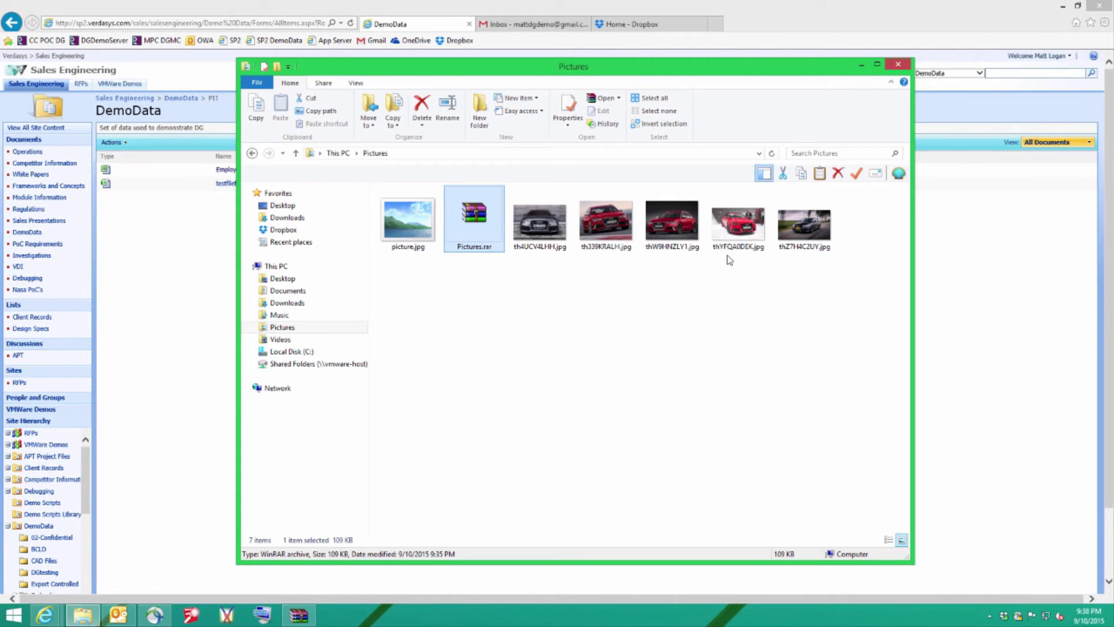
# Start a new Outlook message to the external Gmail address with subject and body 'pictures'.
pyautogui.click(1062, 6)
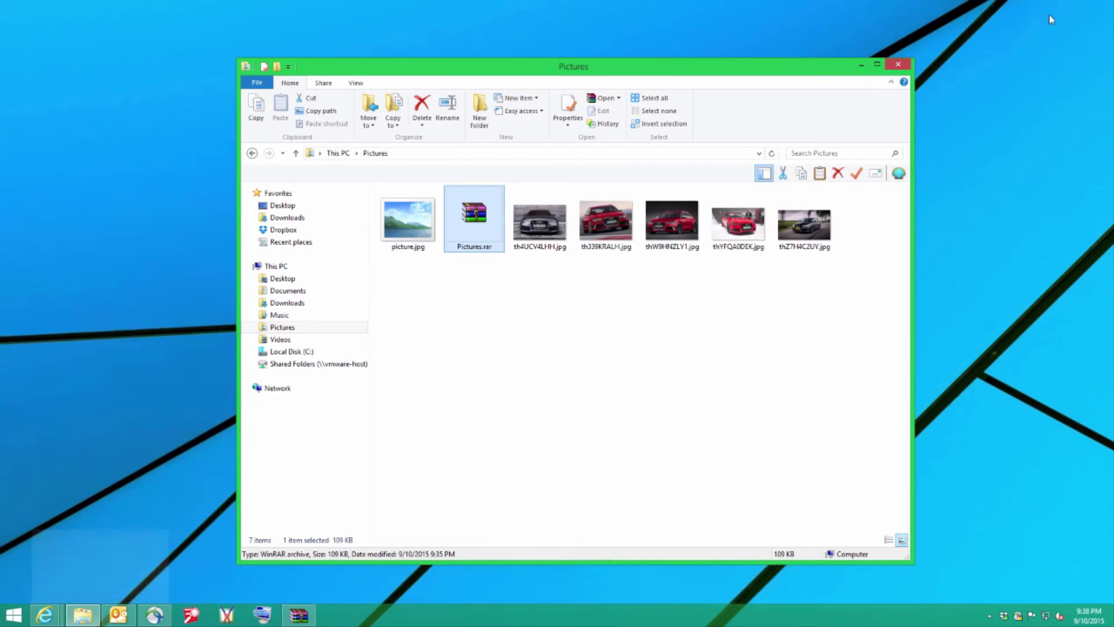
pyautogui.click(119, 616)
pyautogui.click(14, 50)
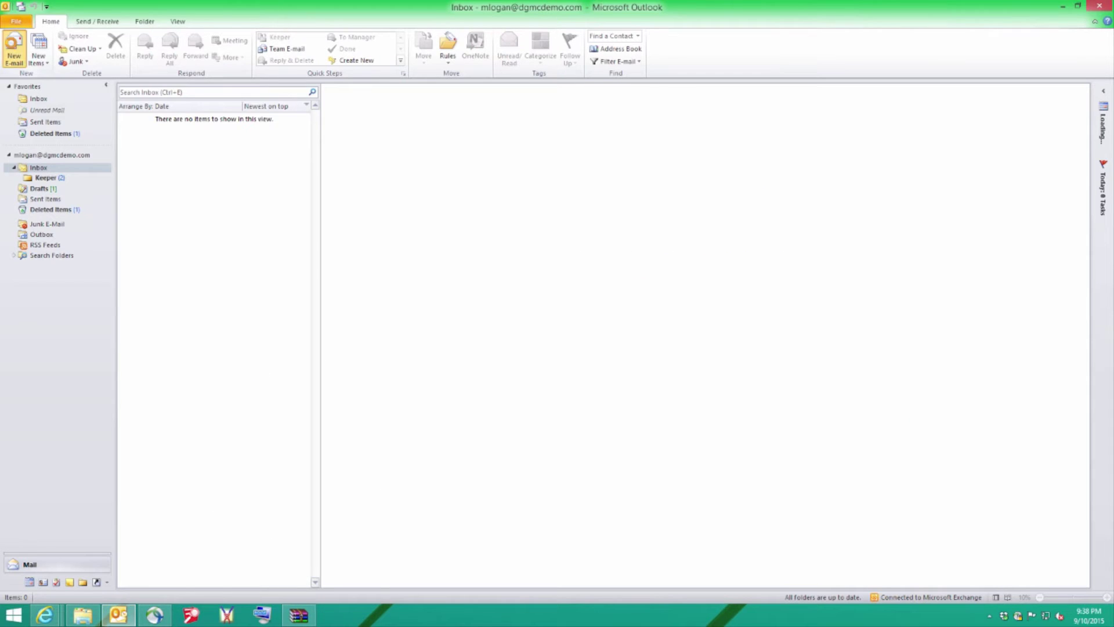
pyautogui.write('d')
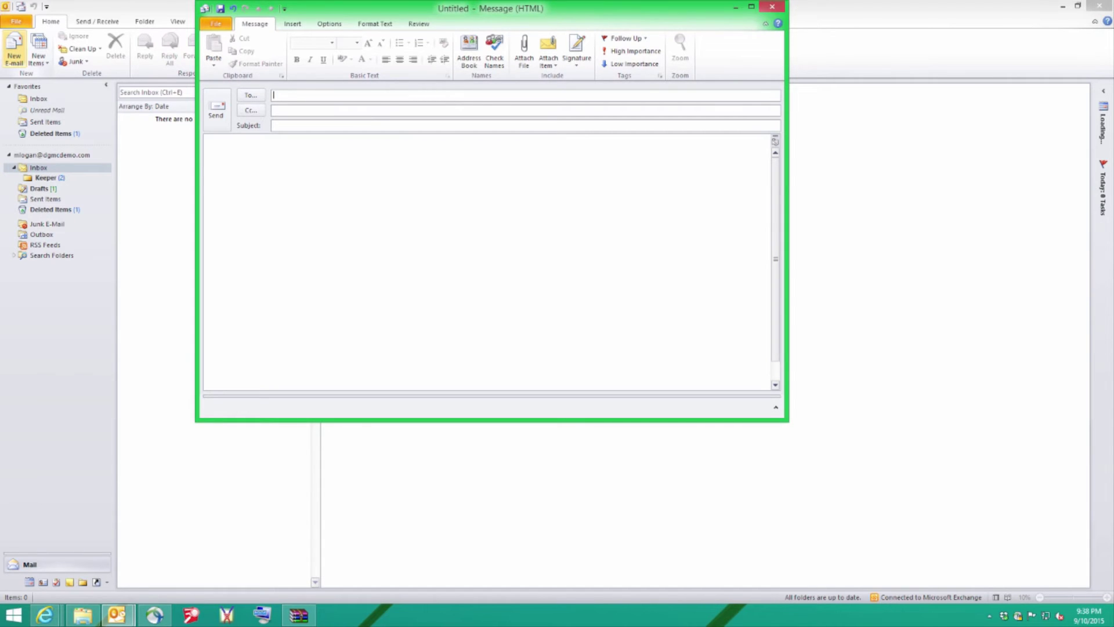
pyautogui.write('mat')
pyautogui.click(296, 109)
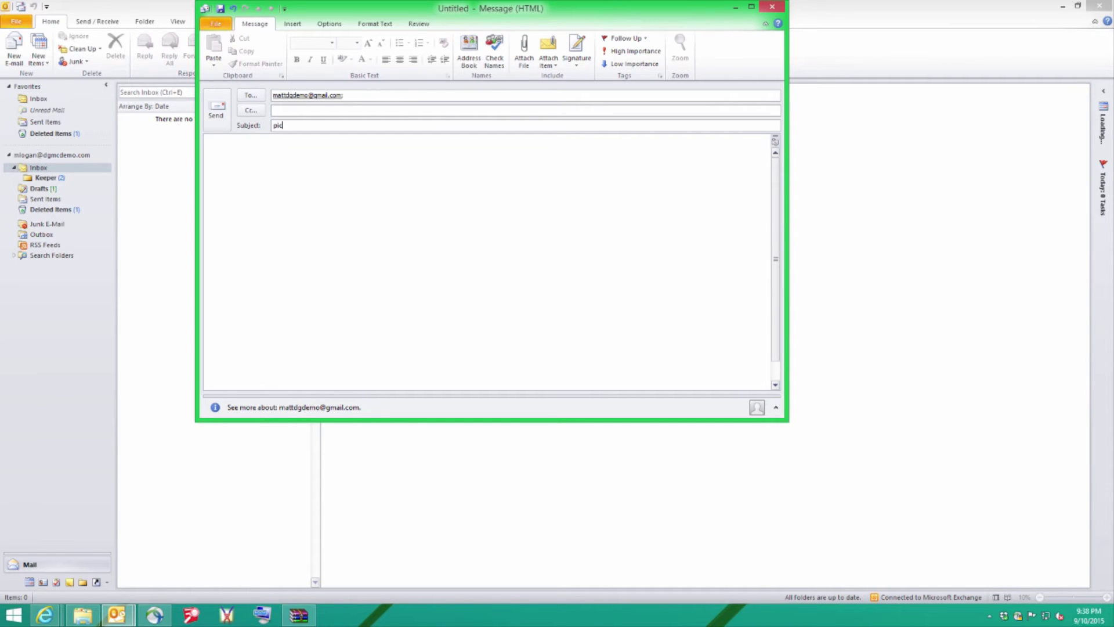
pyautogui.click(296, 154)
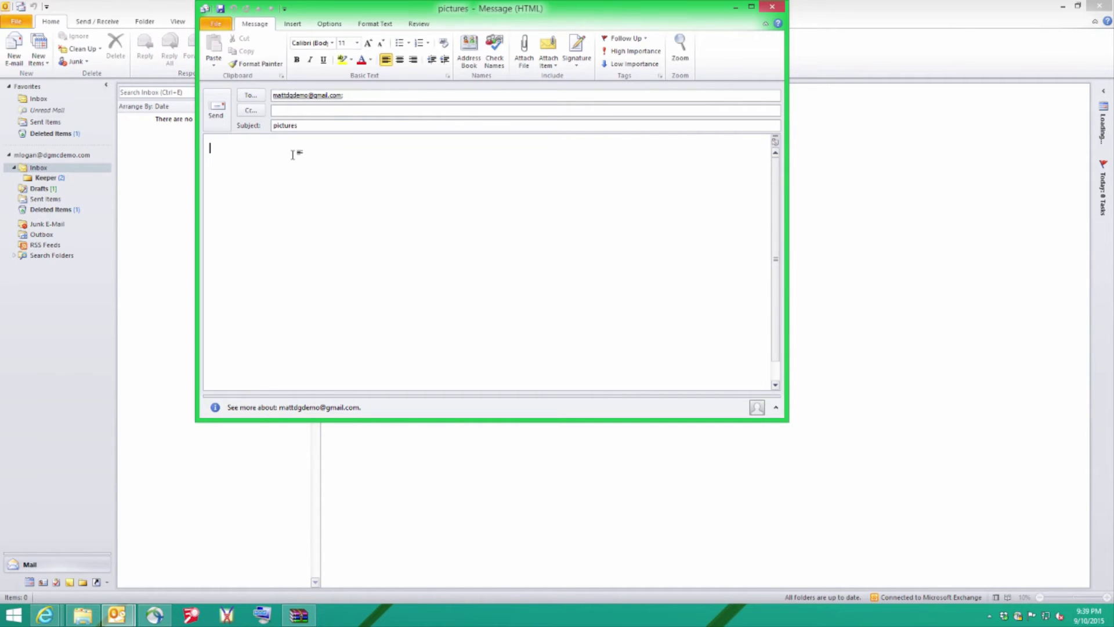
pyautogui.write('pictures')
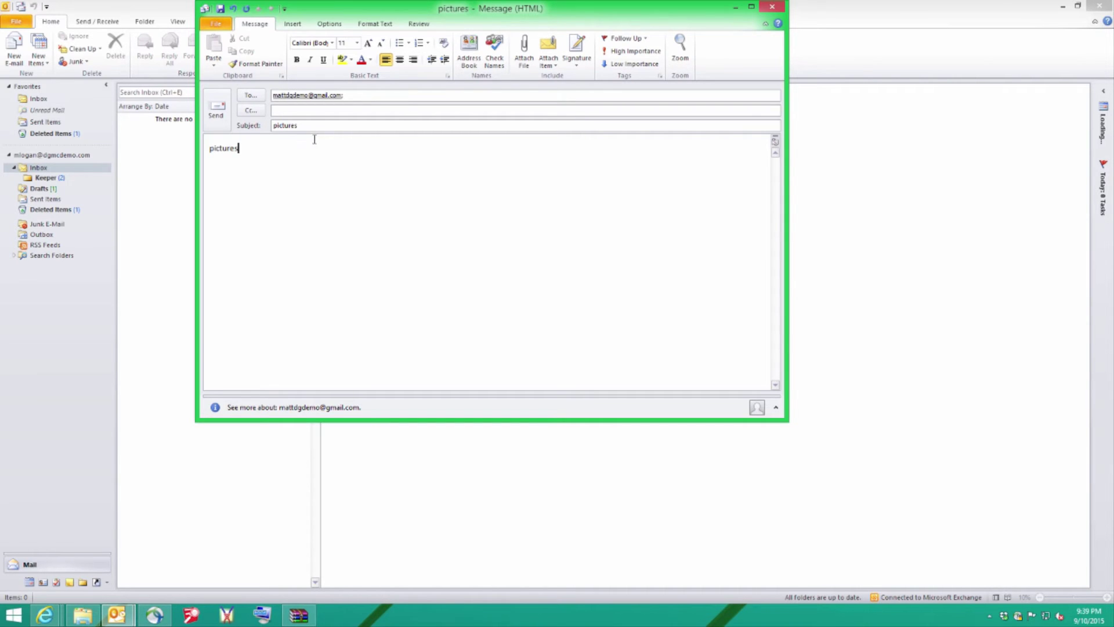
# Attach Pictures.rar from the Pictures folder to the message.
pyautogui.click(524, 55)
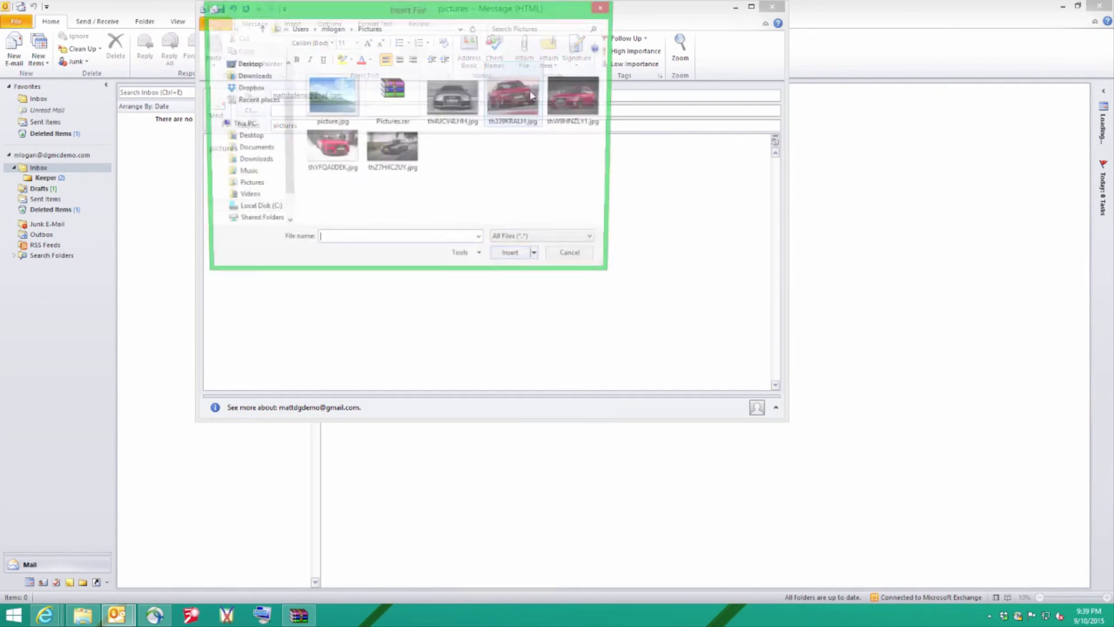
pyautogui.click(392, 92)
pyautogui.click(515, 260)
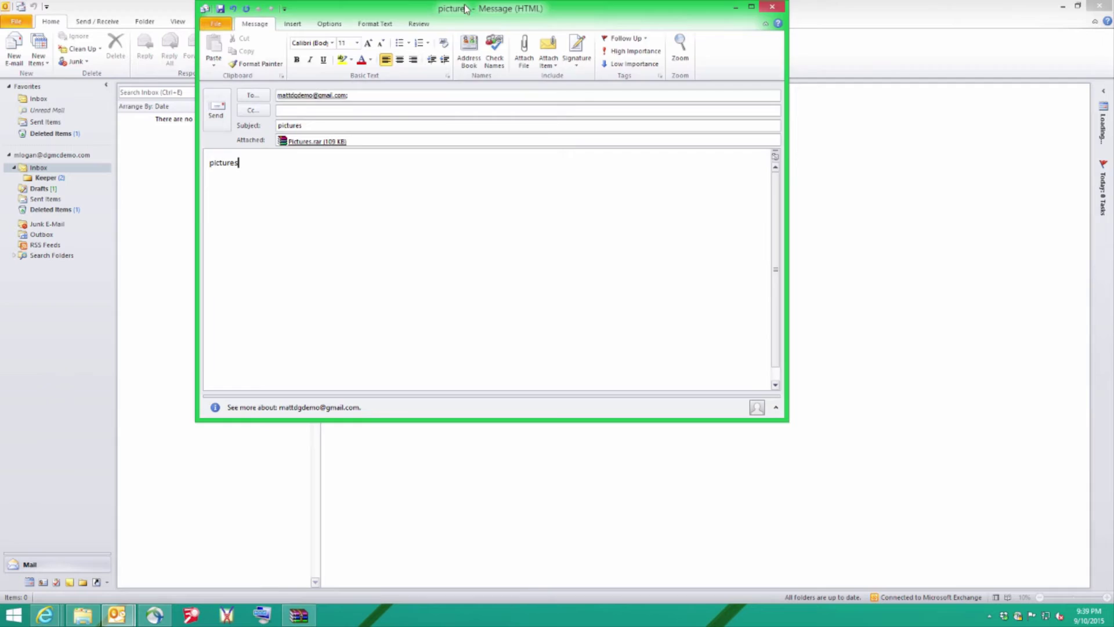
pyautogui.moveTo(467, 8); pyautogui.dragTo(472, 50)
# Send the message, close Digital Guardian's block warning, and close the unsent draft.
pyautogui.click(221, 154)
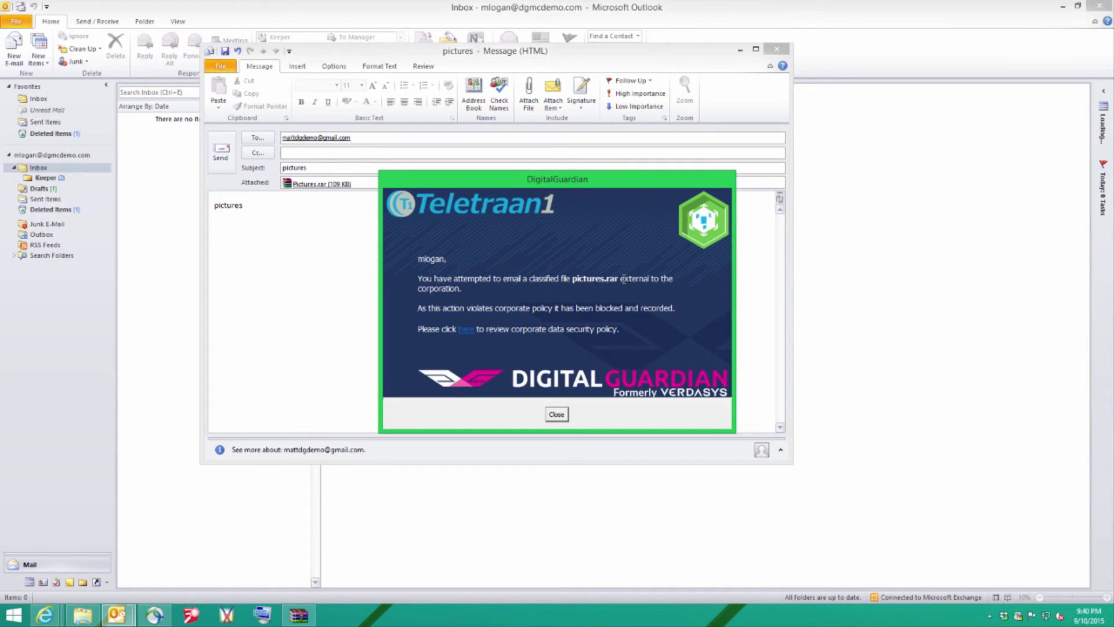
pyautogui.moveTo(628, 279)
pyautogui.mouseDown()
pyautogui.moveTo(572, 281)
pyautogui.moveTo(628, 283)
pyautogui.mouseUp()
pyautogui.click(555, 416)
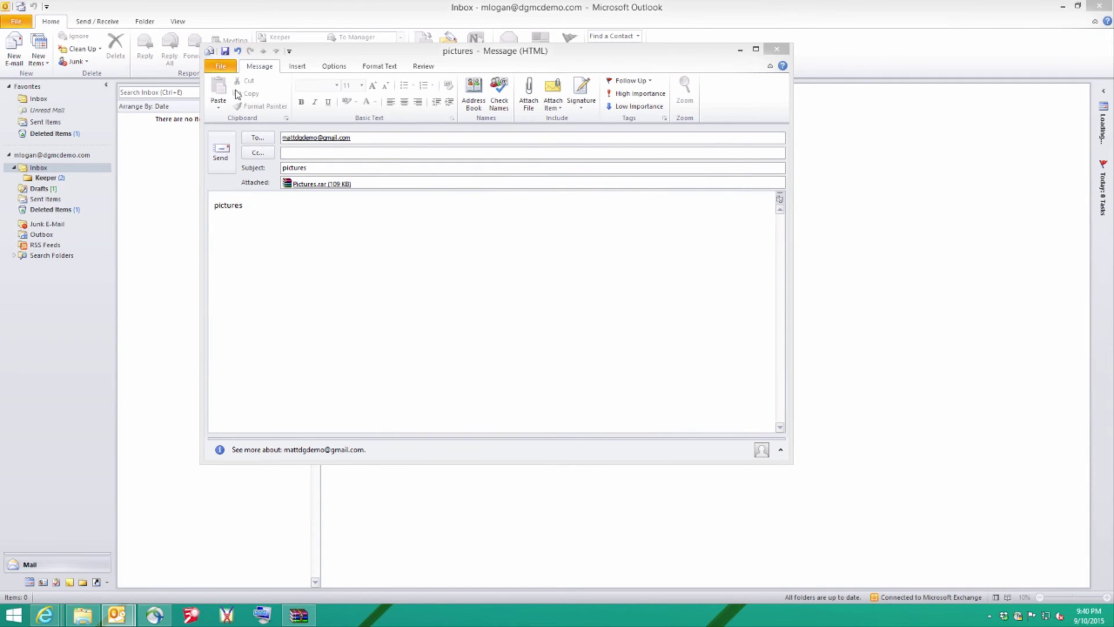
pyautogui.click(776, 49)
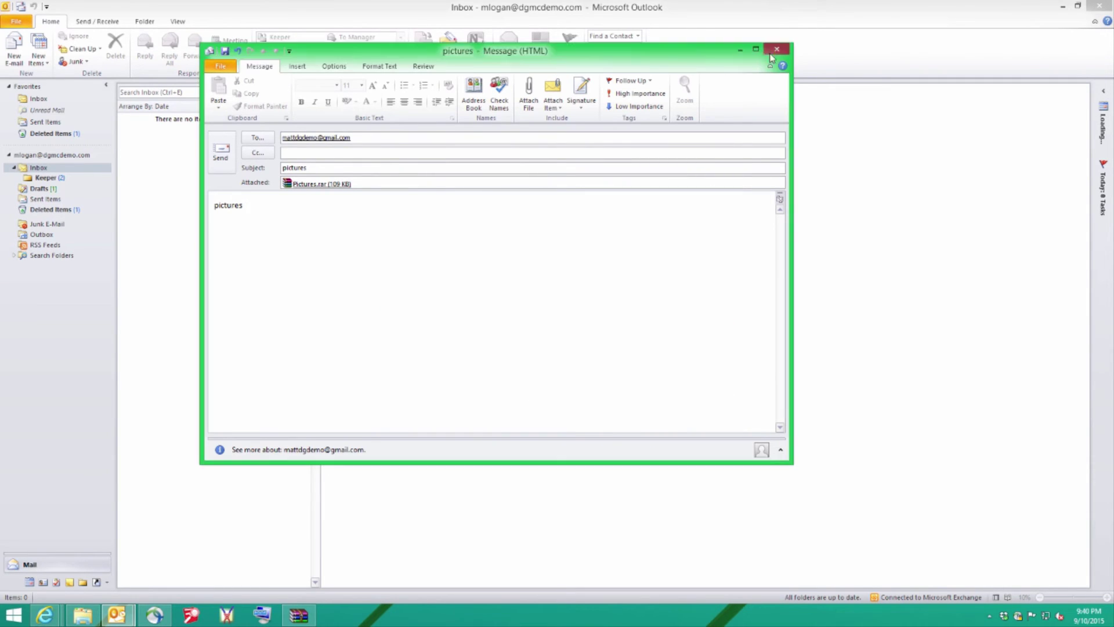
# Discard the Outlook draft and start a new message in Gmail.
pyautogui.click(558, 337)
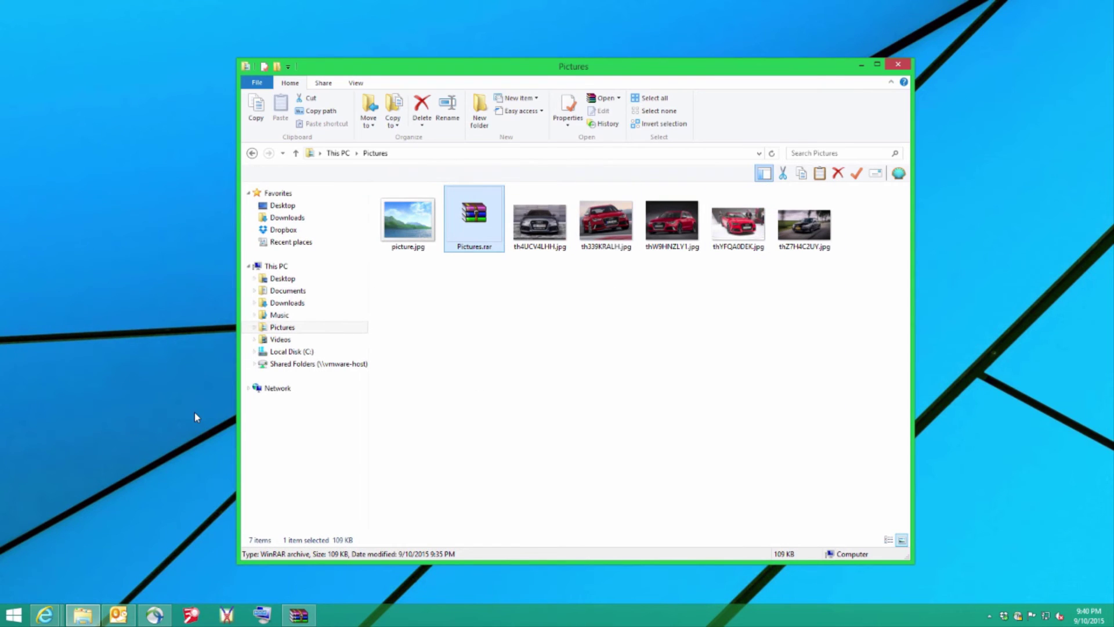
pyautogui.click(50, 614)
pyautogui.click(168, 571)
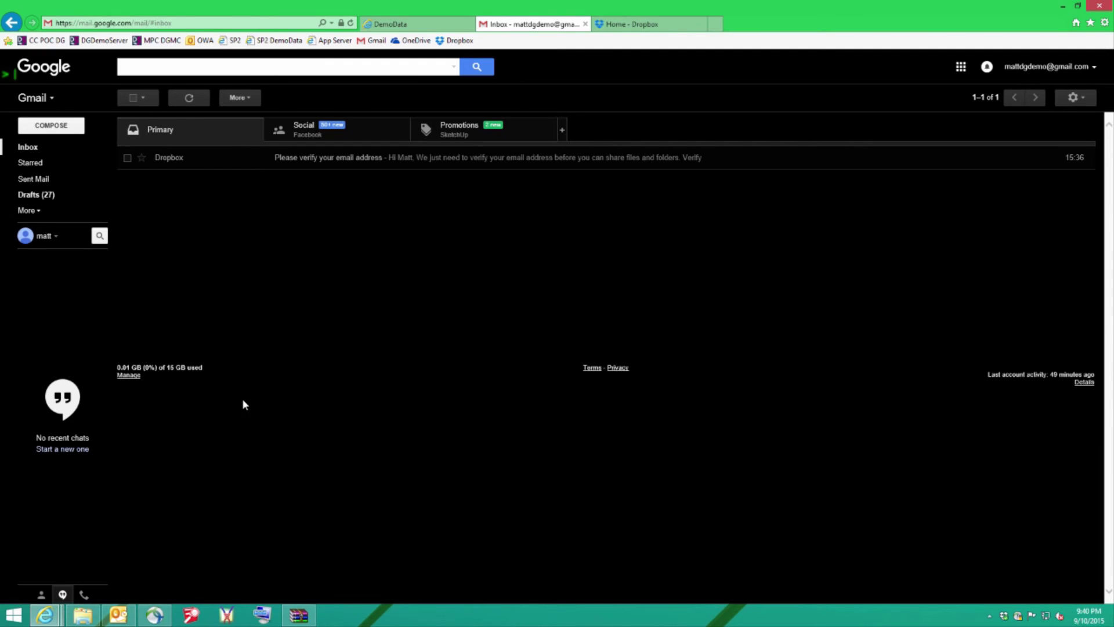
pyautogui.click(58, 129)
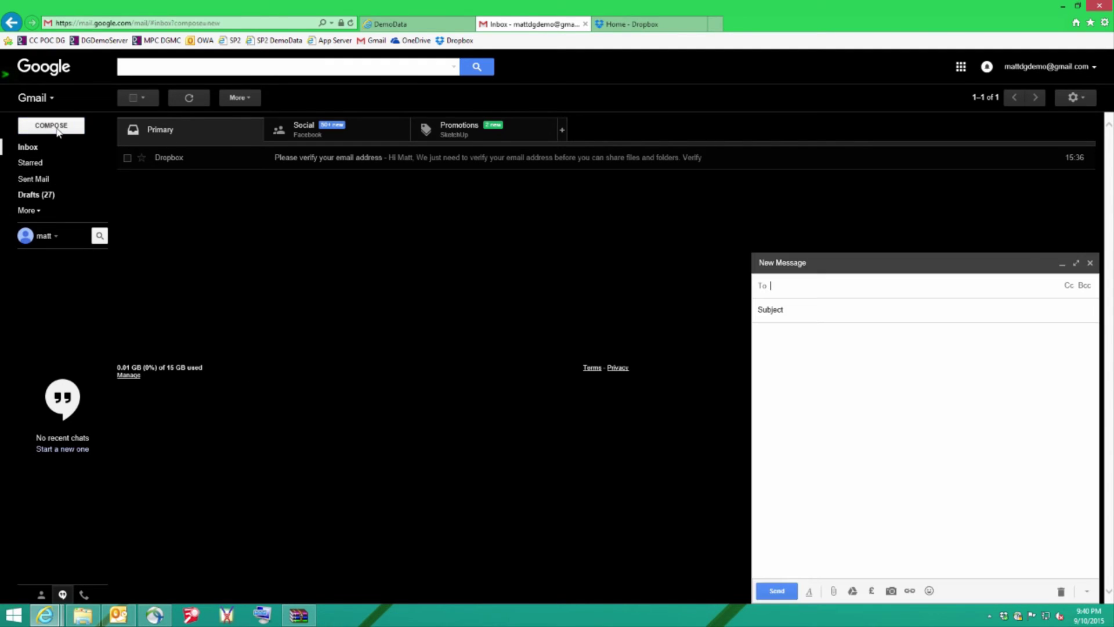
# Try attaching Pictures.rar to the Gmail message.
pyautogui.click(834, 592)
pyautogui.click(193, 113)
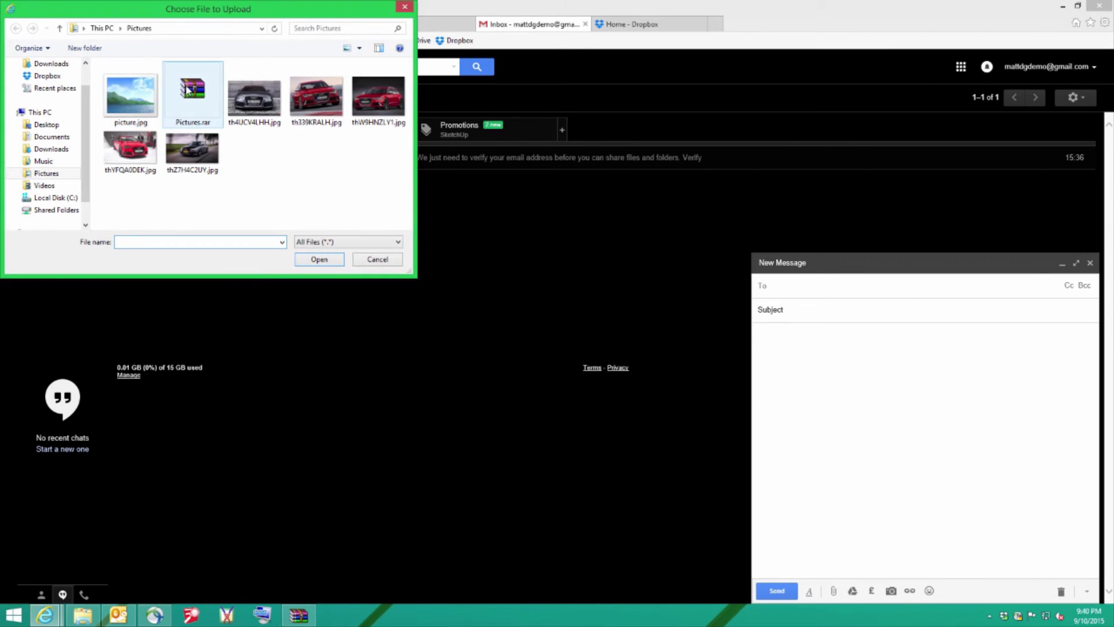
pyautogui.click(306, 263)
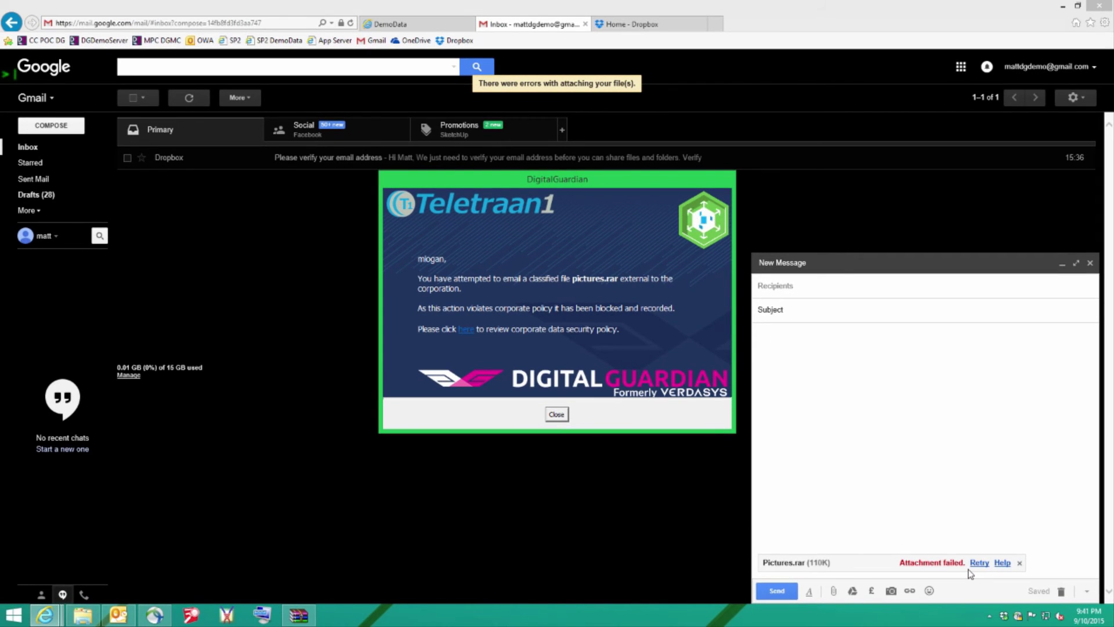
# Close the Digital Guardian block notice over the Gmail draft.
pyautogui.click(556, 415)
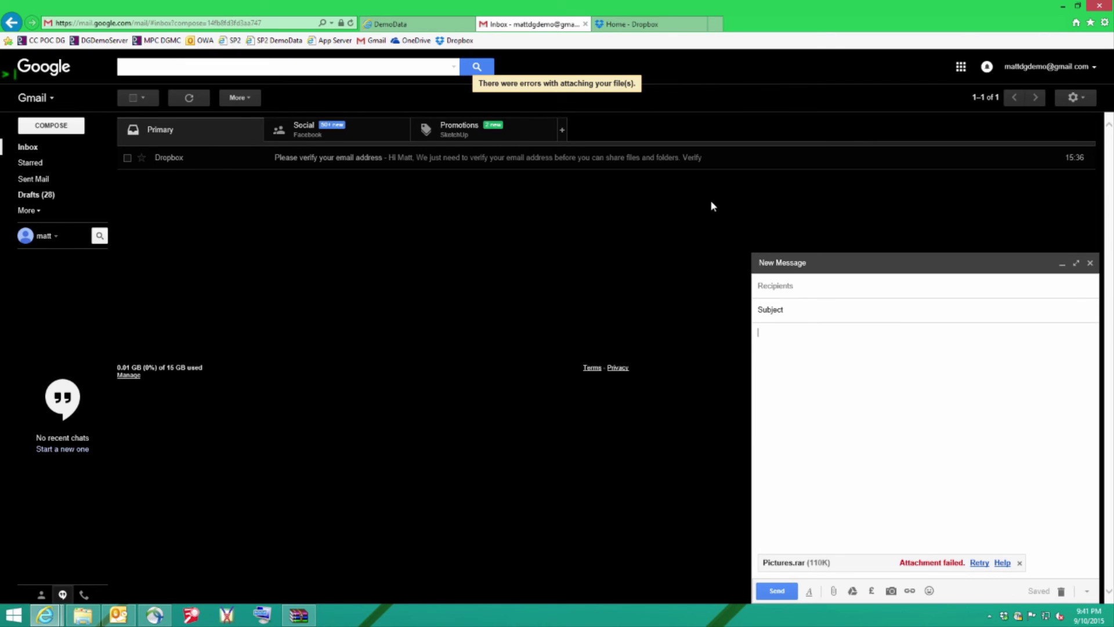
# Try uploading Pictures.rar to Dropbox, close the block notice, and return to the Pictures folder.
pyautogui.click(659, 23)
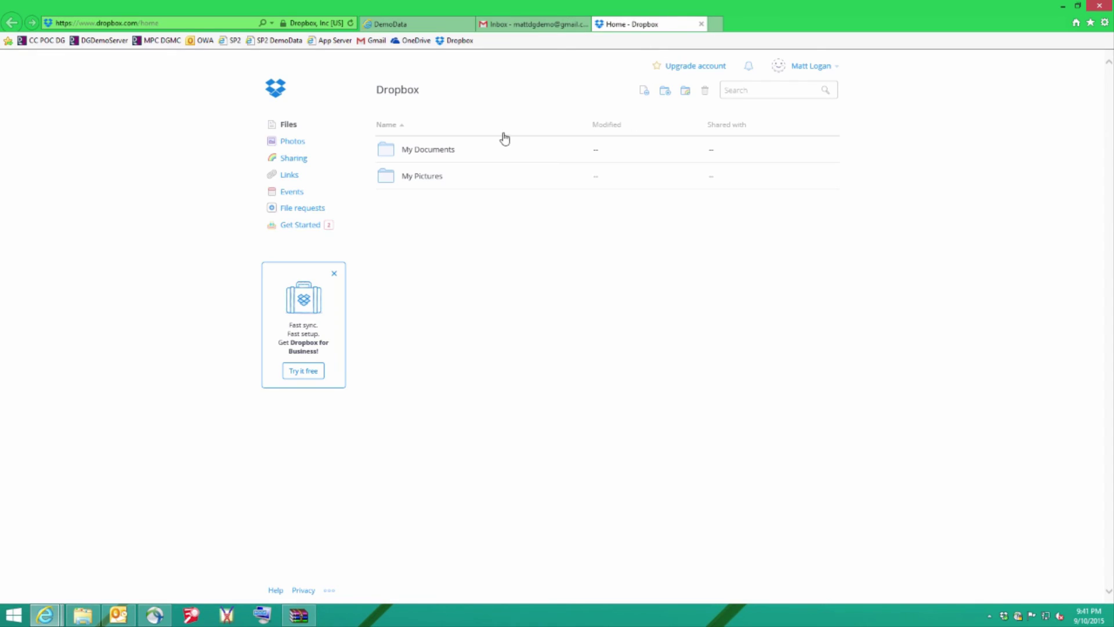
pyautogui.click(644, 92)
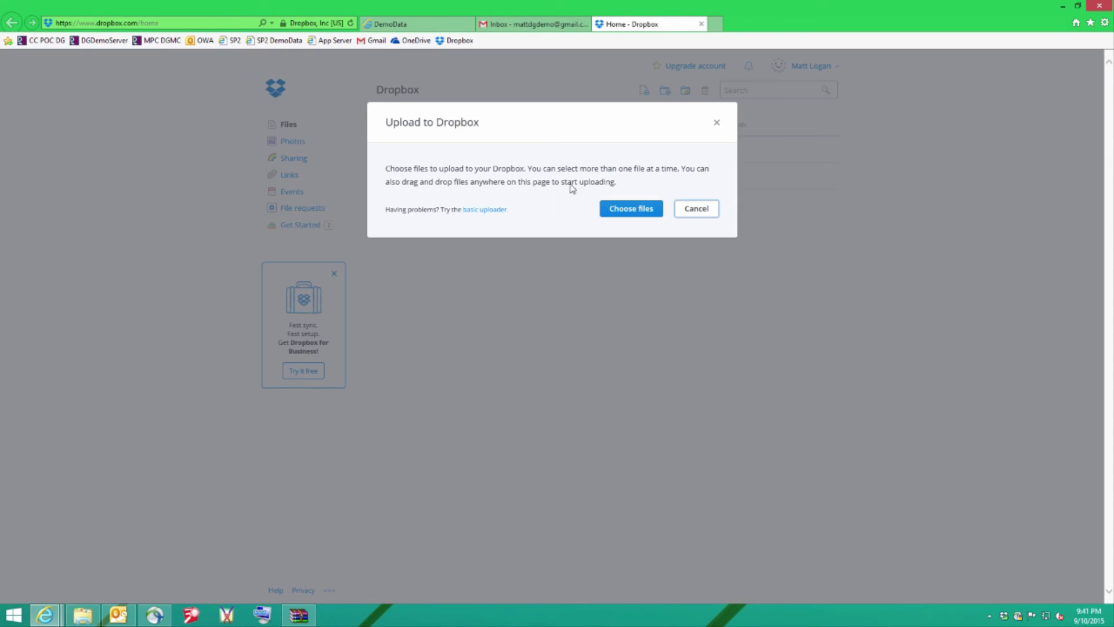
pyautogui.click(624, 209)
pyautogui.click(192, 93)
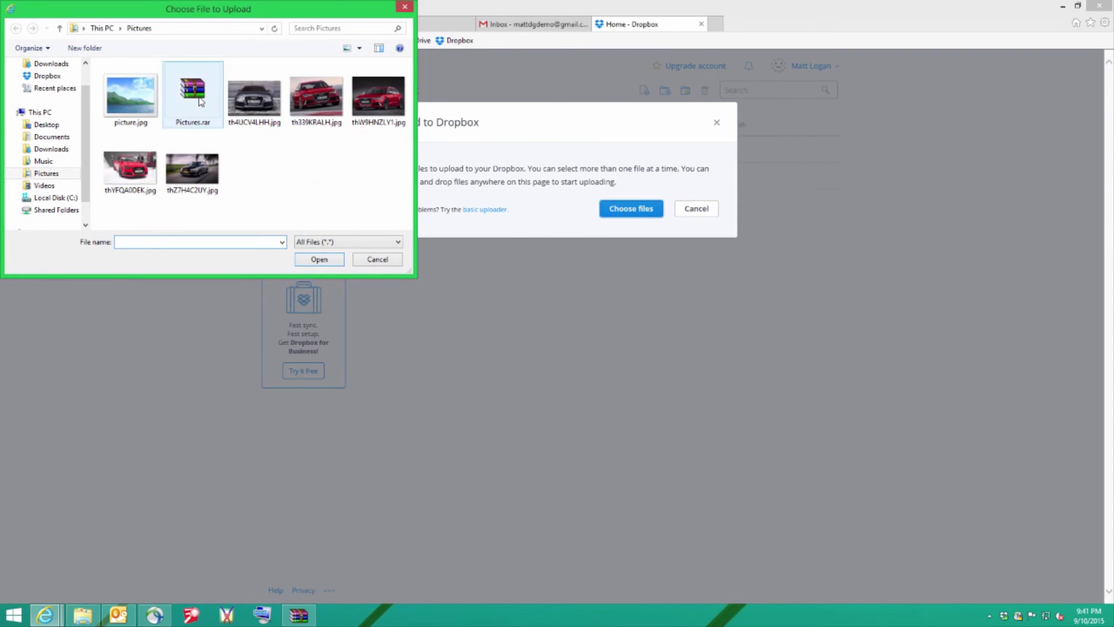
pyautogui.click(313, 260)
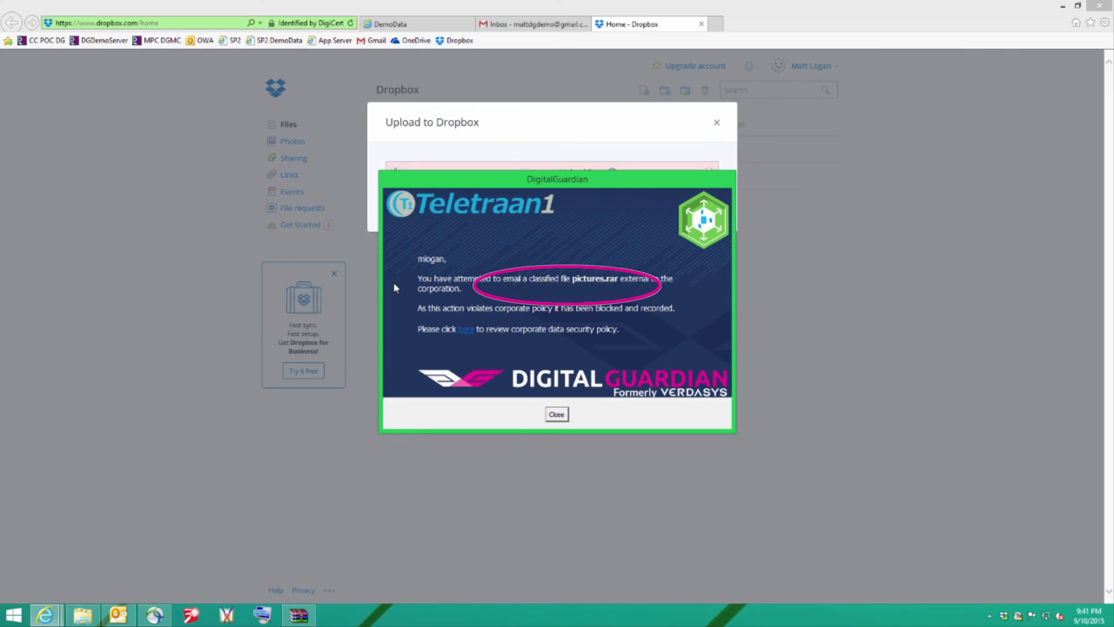
pyautogui.click(556, 415)
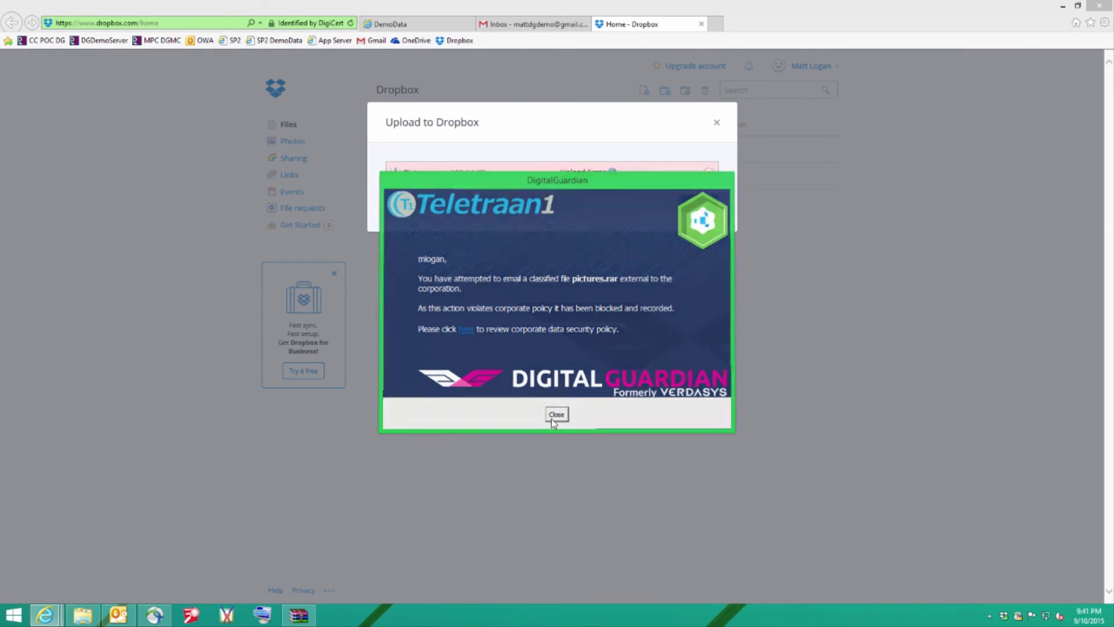
pyautogui.click(88, 614)
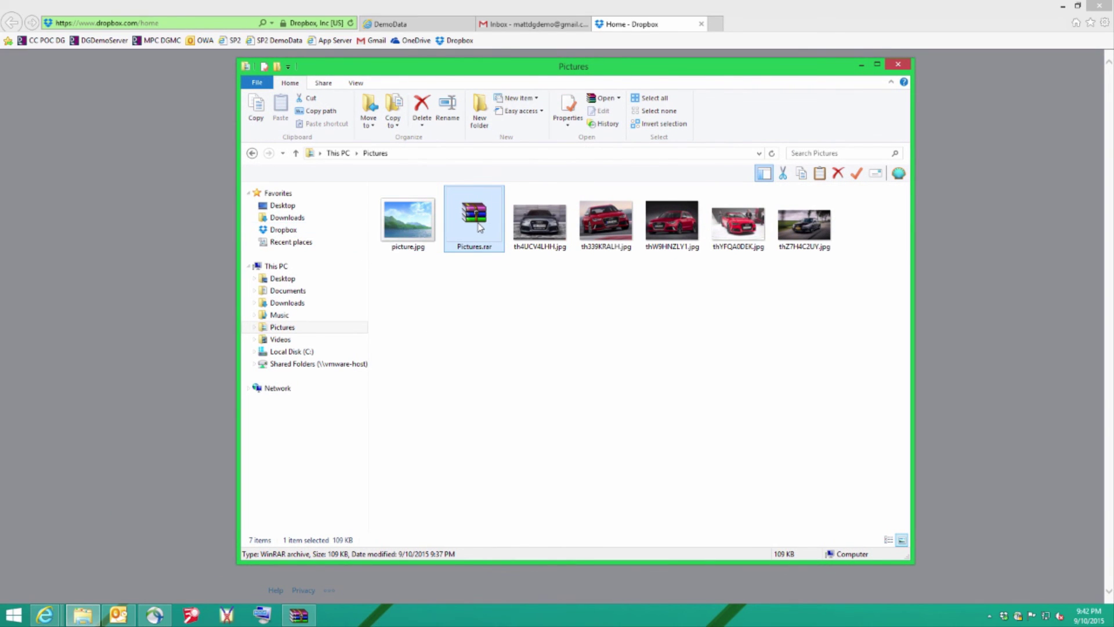
# Drag Pictures.rar onto the Dropbox favorite, triggering Digital Guardian's access-denied block.
pyautogui.moveTo(476, 228); pyautogui.dragTo(279, 232)
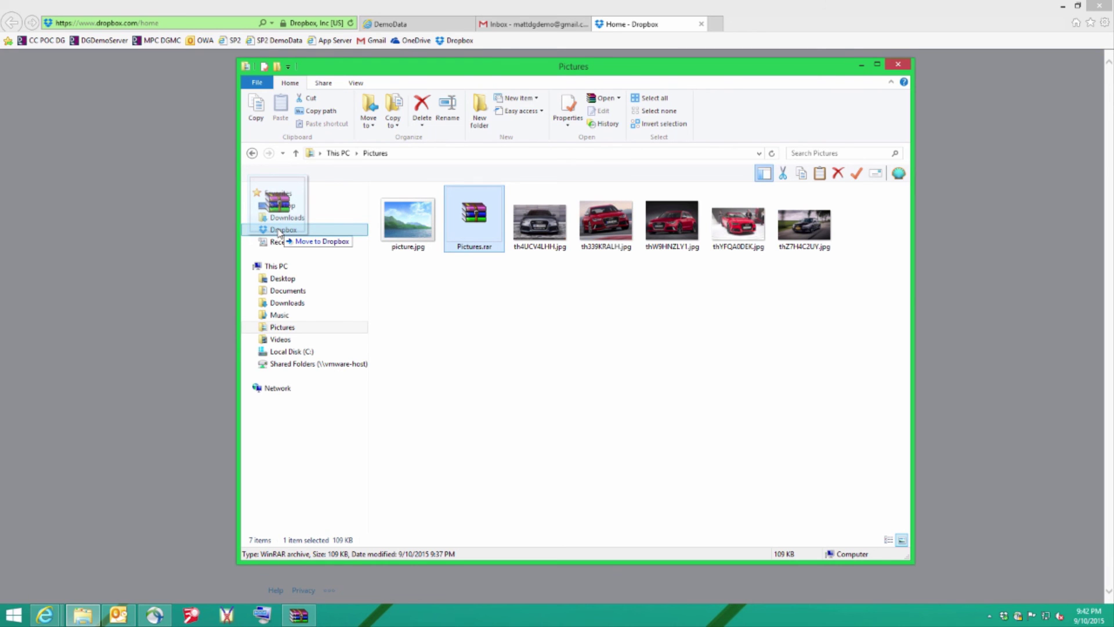
pyautogui.moveTo(278, 232); pyautogui.dragTo(279, 232)
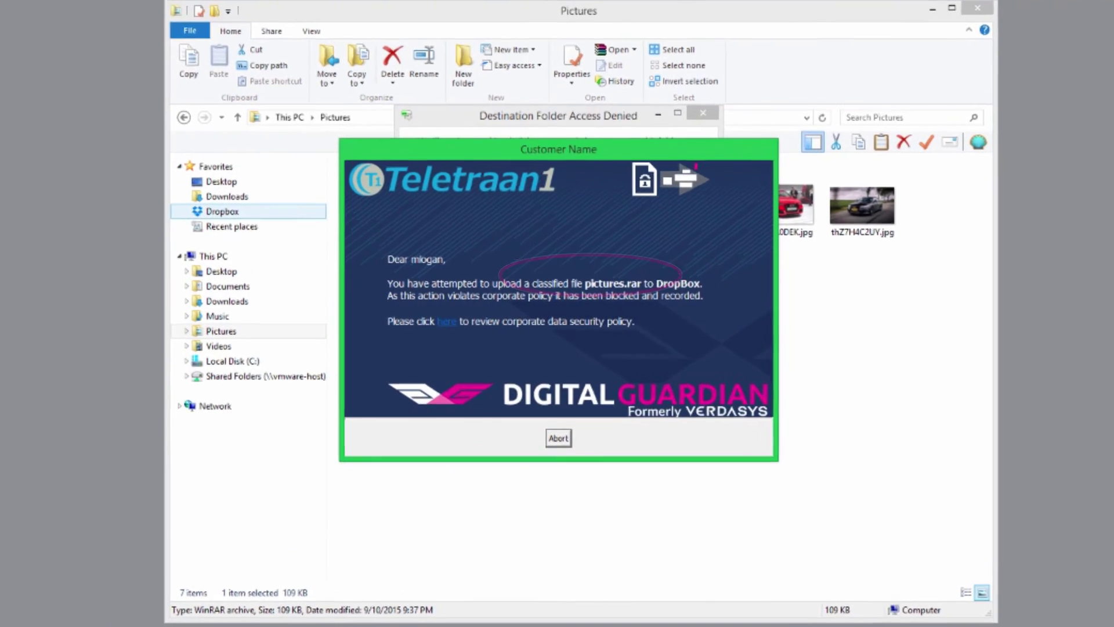